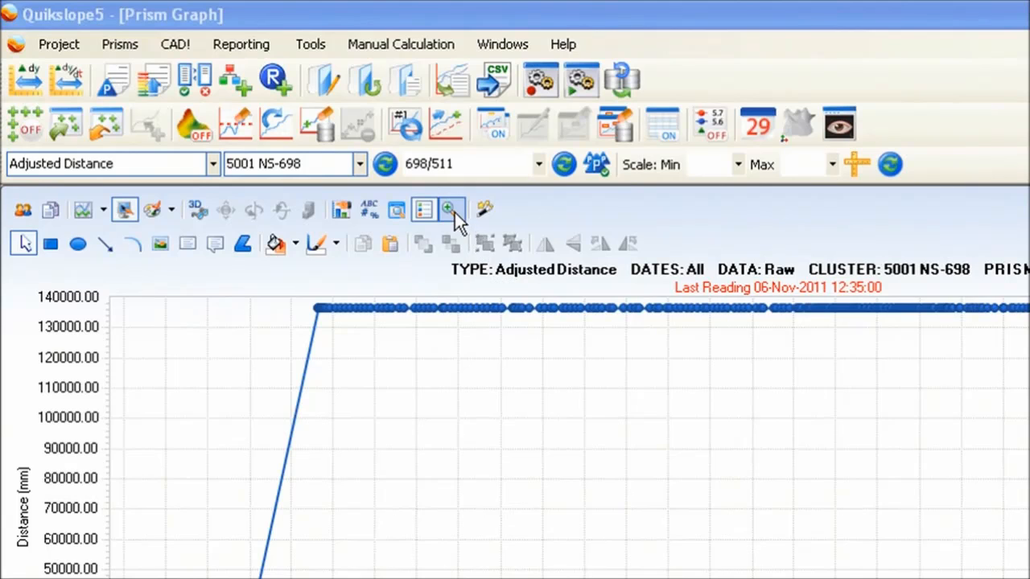
# Remove the step at the 10-May-2007 13:02:00 point, where the distance jumps, with the description "For Demo"
pyautogui.click(454, 211)
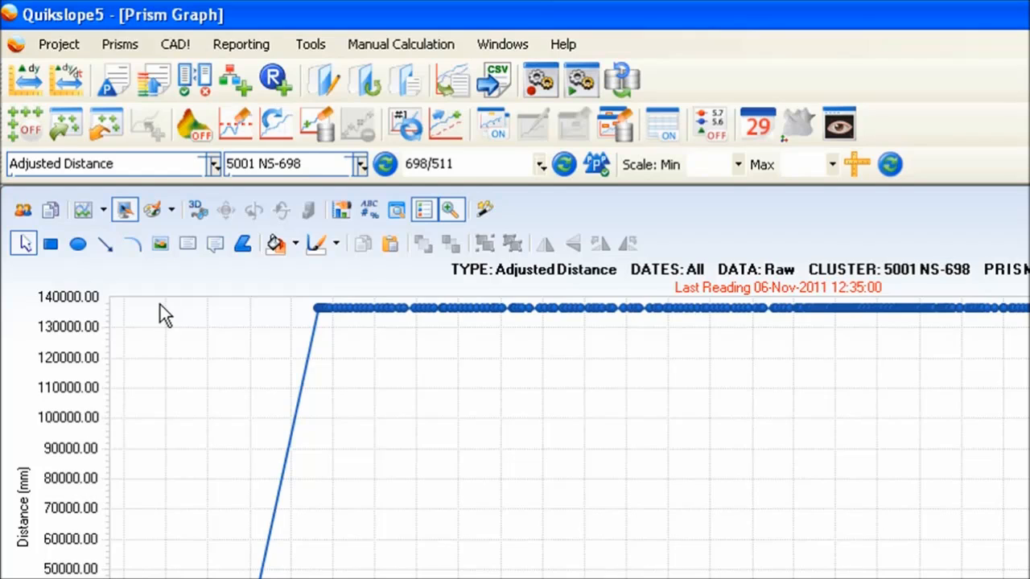
pyautogui.moveTo(126, 297); pyautogui.dragTo(413, 425)
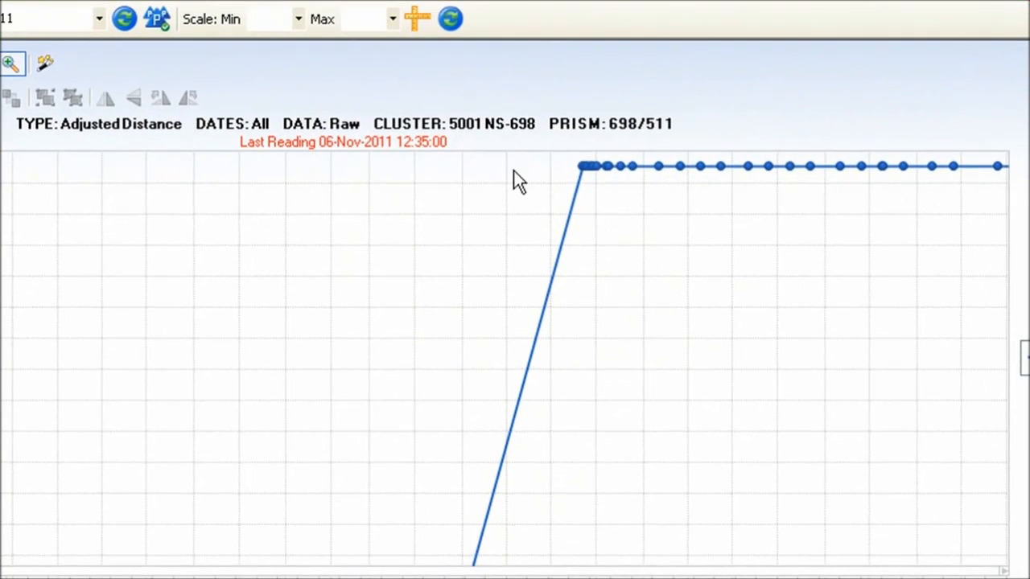
pyautogui.moveTo(496, 155); pyautogui.dragTo(641, 270)
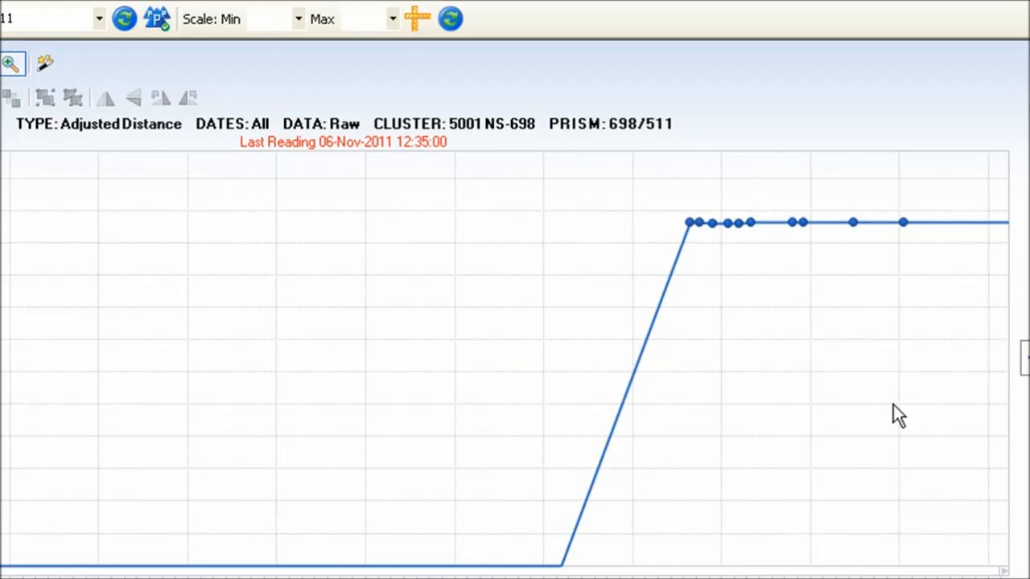
pyautogui.moveTo(619, 179); pyautogui.dragTo(779, 330)
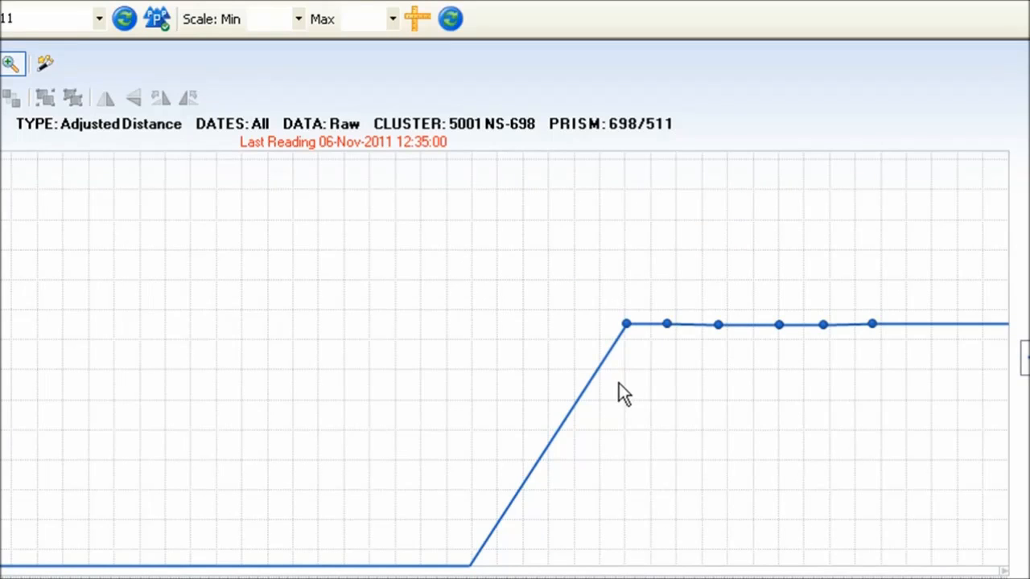
pyautogui.moveTo(632, 333)
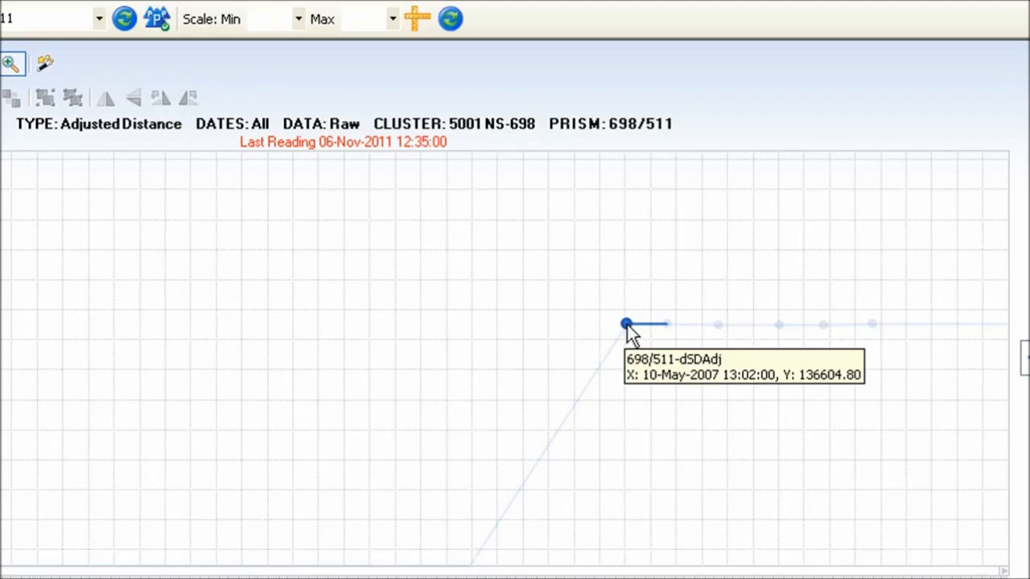
pyautogui.rightClick(628, 325)
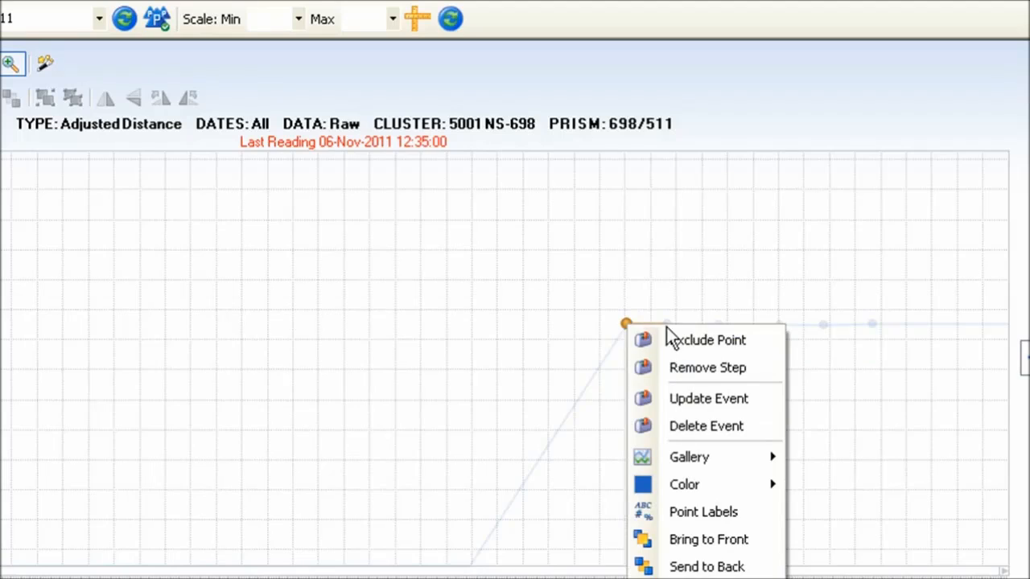
pyautogui.click(749, 378)
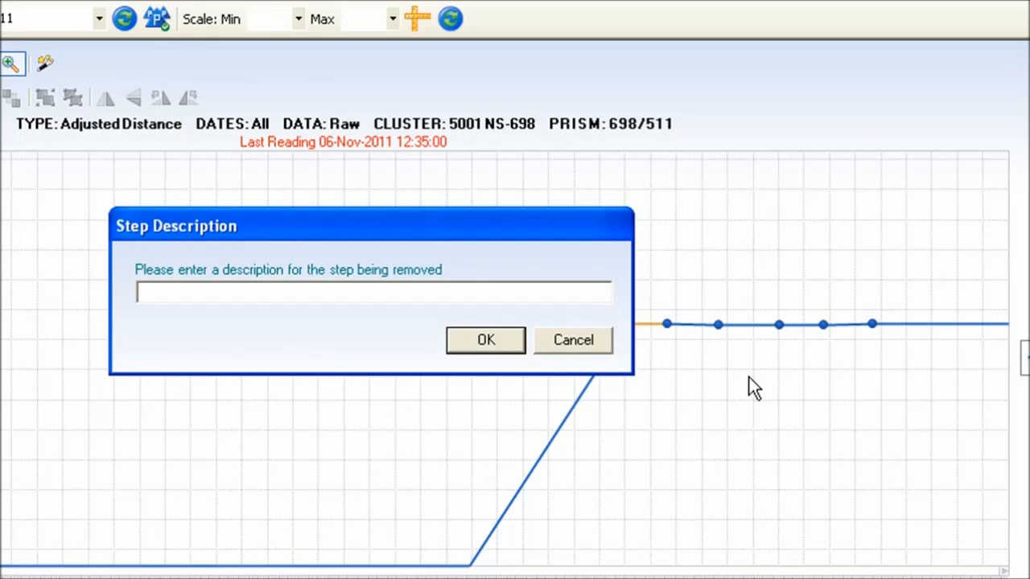
pyautogui.write('For Demo')
pyautogui.press('Return')
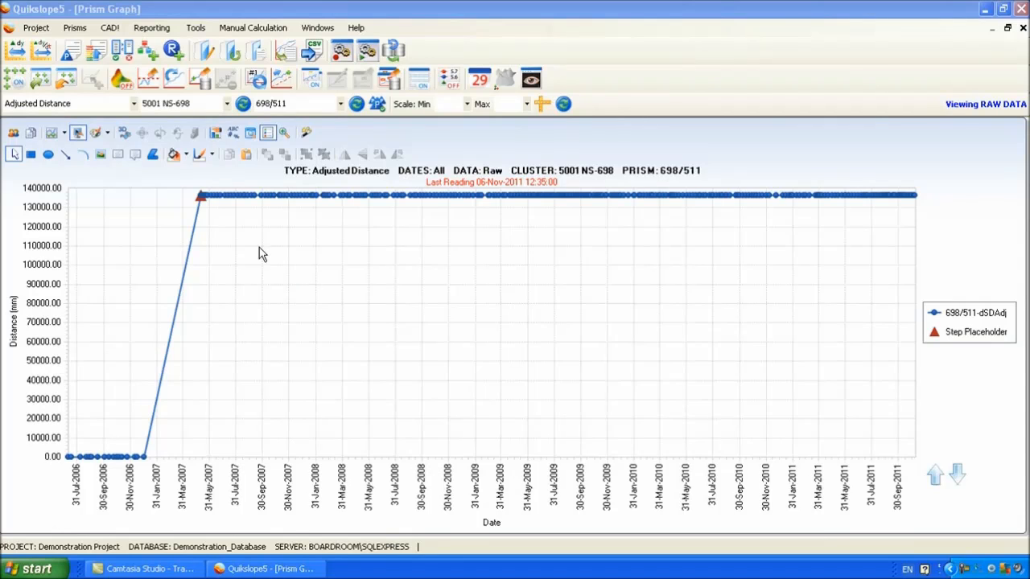
# Hide the steps on the prism graph to display the shaped data
pyautogui.moveTo(200, 200)
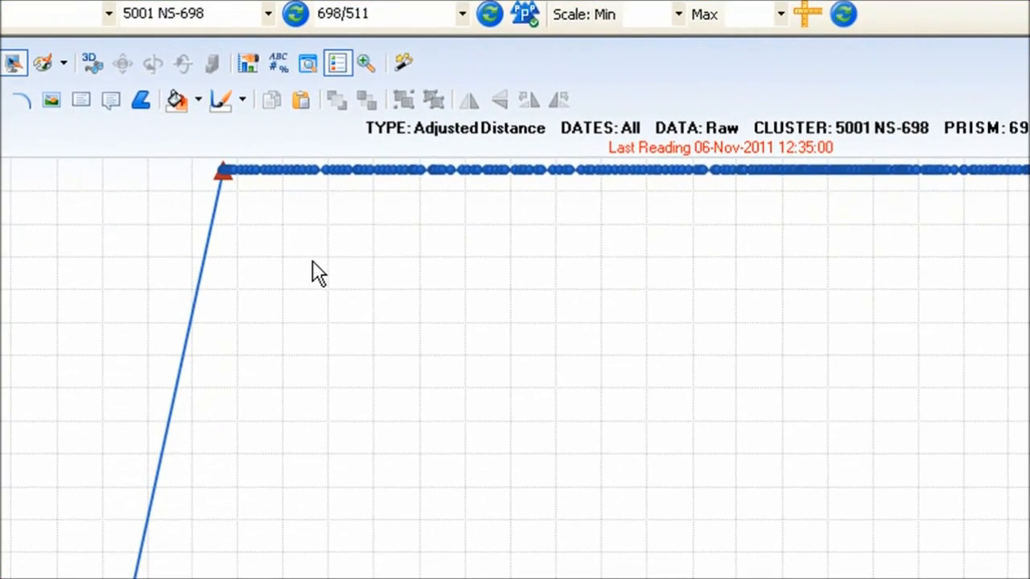
pyautogui.rightClick(312, 261)
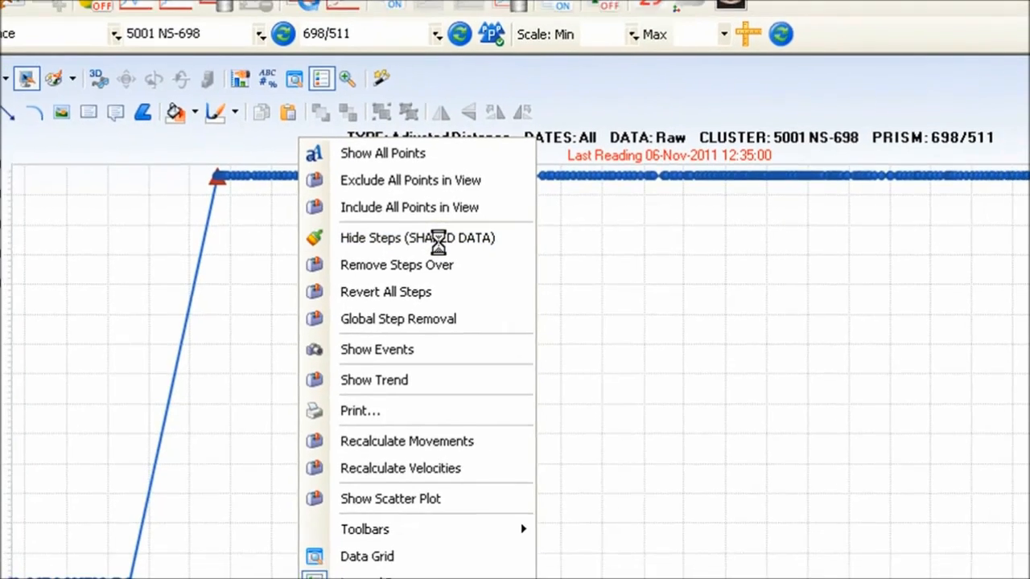
pyautogui.click(467, 243)
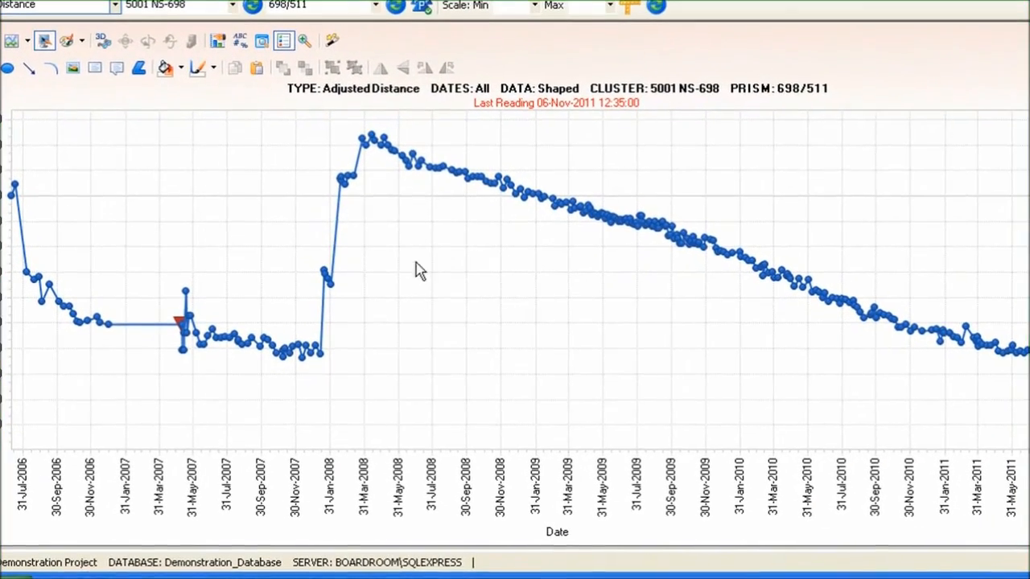
# Revert the single step marked at the 10-May-2007 13:02:00 point on the shaped graph
pyautogui.click(306, 46)
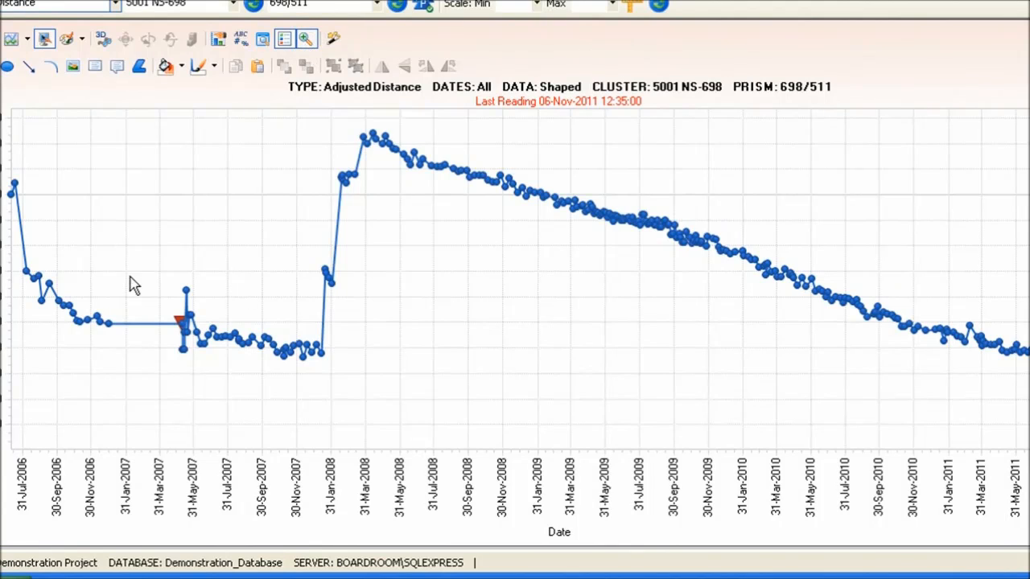
pyautogui.moveTo(11, 177); pyautogui.dragTo(269, 383)
pyautogui.moveTo(688, 317); pyautogui.dragTo(807, 410)
pyautogui.moveTo(709, 322)
pyautogui.mouseDown()
pyautogui.moveTo(771, 368)
pyautogui.moveTo(781, 398)
pyautogui.moveTo(775, 377)
pyautogui.mouseUp()
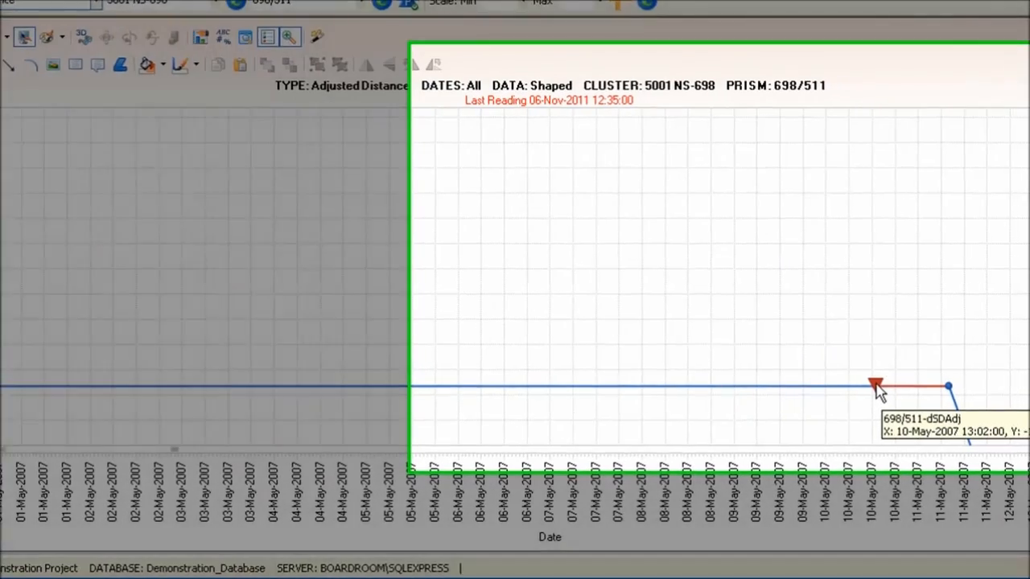
pyautogui.rightClick(878, 389)
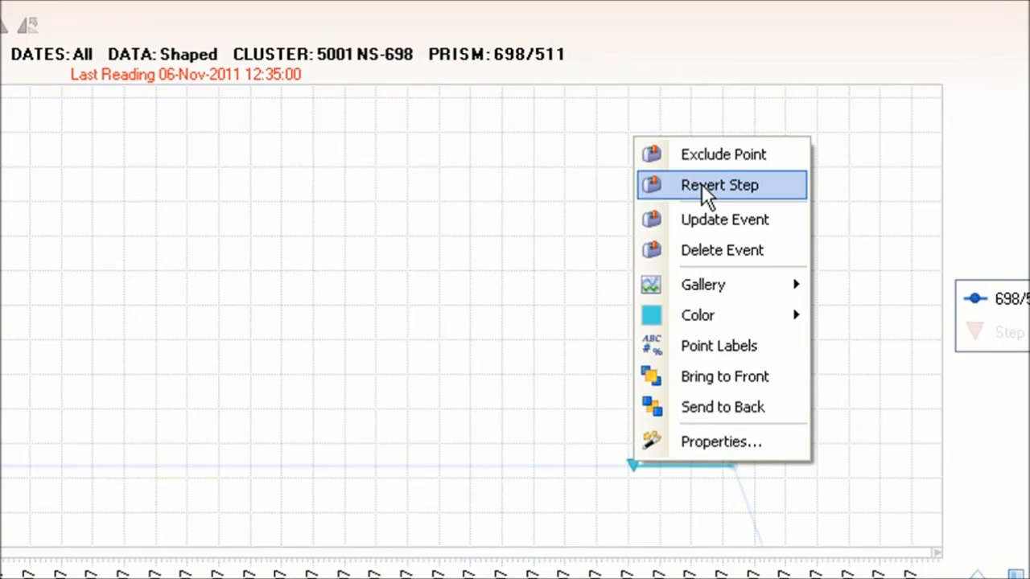
pyautogui.click(702, 183)
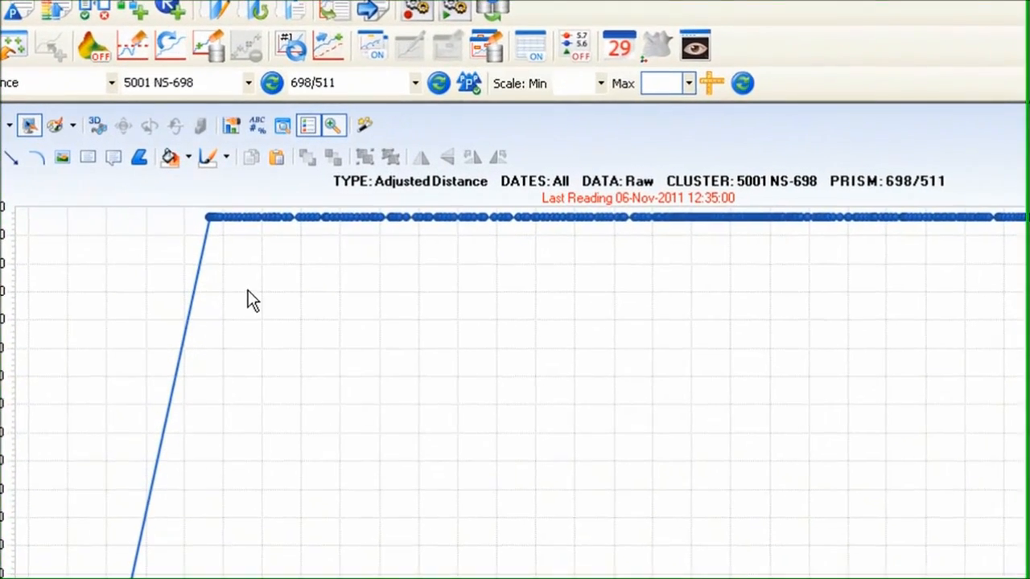
# Remove all steps greater than 130000 mm with the description "For Demo", and hide the steps to display the shaped data
pyautogui.moveTo(145, 164)
pyautogui.mouseDown()
pyautogui.moveTo(311, 328)
pyautogui.moveTo(126, 172)
pyautogui.mouseUp()
pyautogui.moveTo(597, 288); pyautogui.dragTo(386, 180)
pyautogui.moveTo(385, 290); pyautogui.dragTo(253, 171)
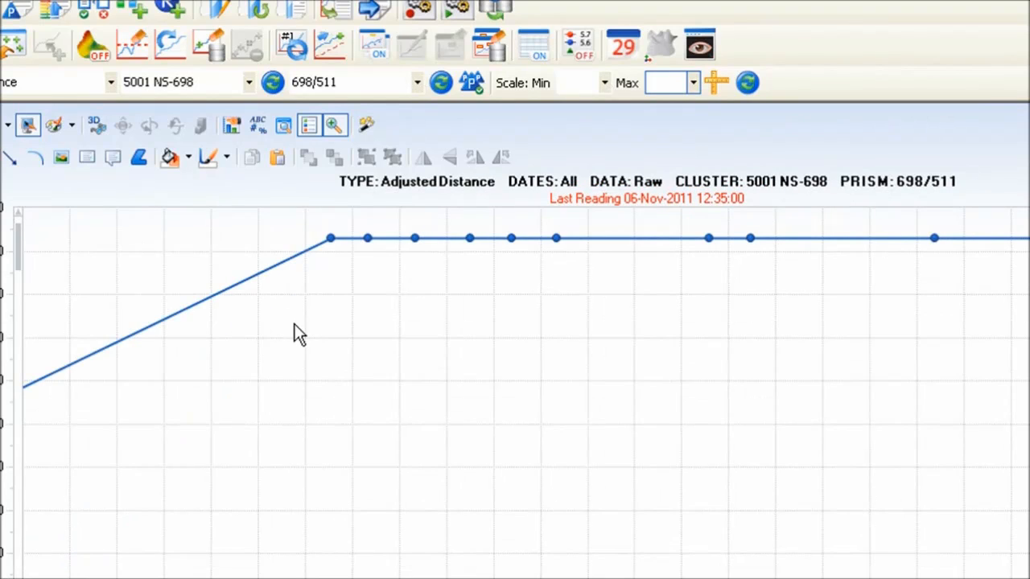
pyautogui.rightClick(295, 329)
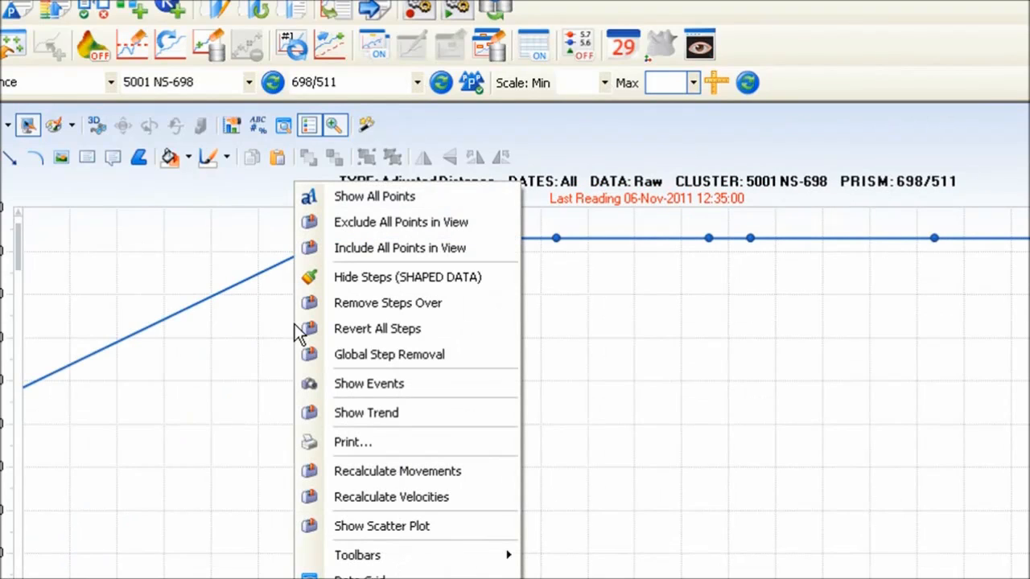
pyautogui.click(448, 305)
pyautogui.moveTo(669, 270); pyautogui.dragTo(685, 322)
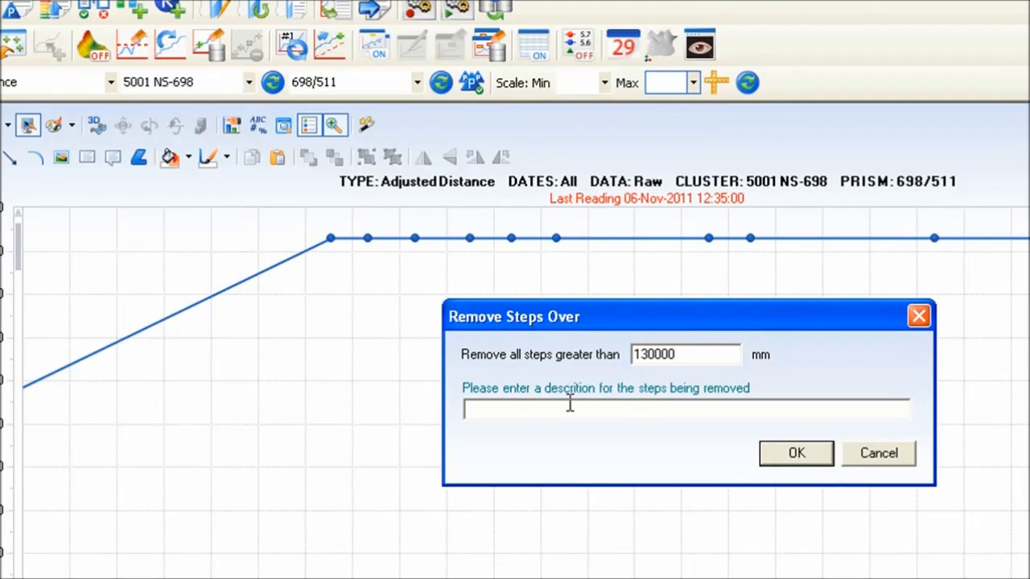
pyautogui.write('For Demo')
pyautogui.press('Return')
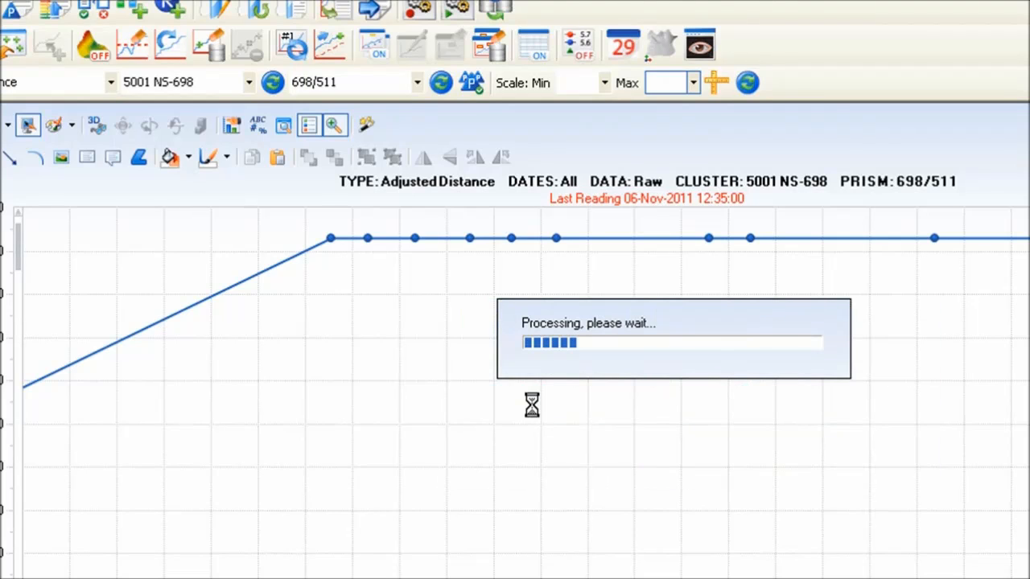
pyautogui.moveTo(211, 234)
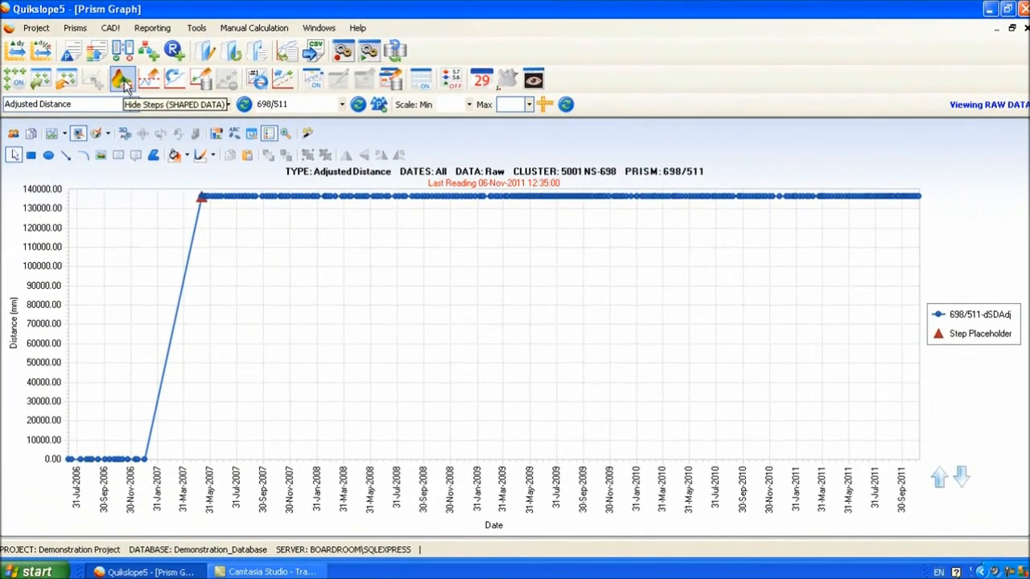
pyautogui.click(120, 80)
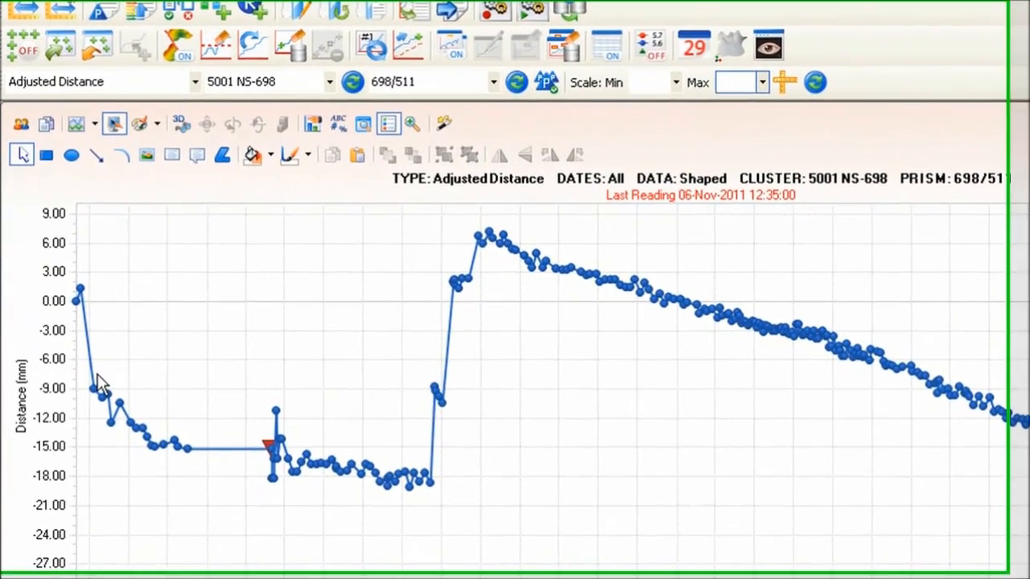
# Remove the step at the 07-Aug-2006 06:00:00 point with the description "For Demo"
pyautogui.moveTo(92, 388)
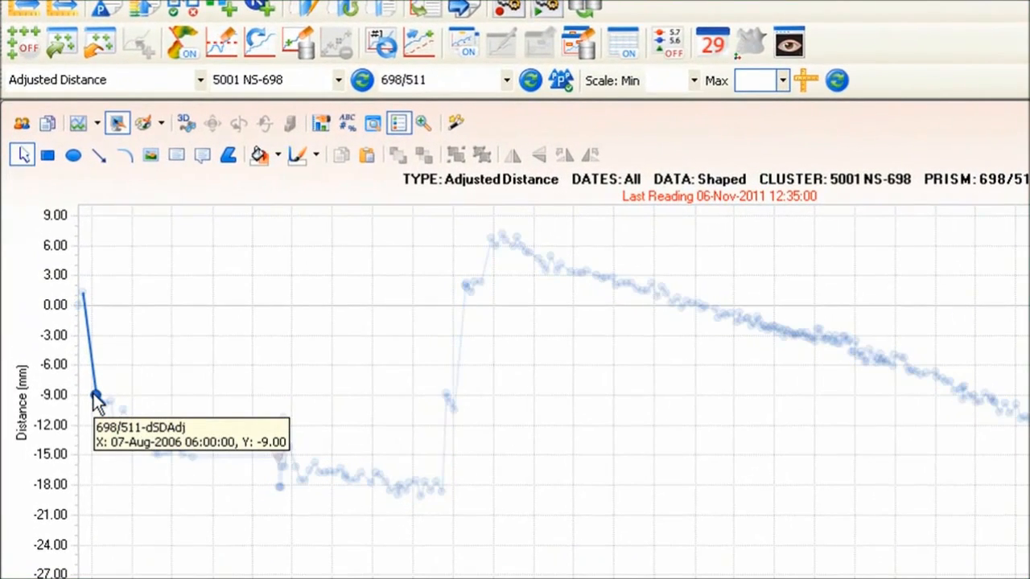
pyautogui.click(94, 399)
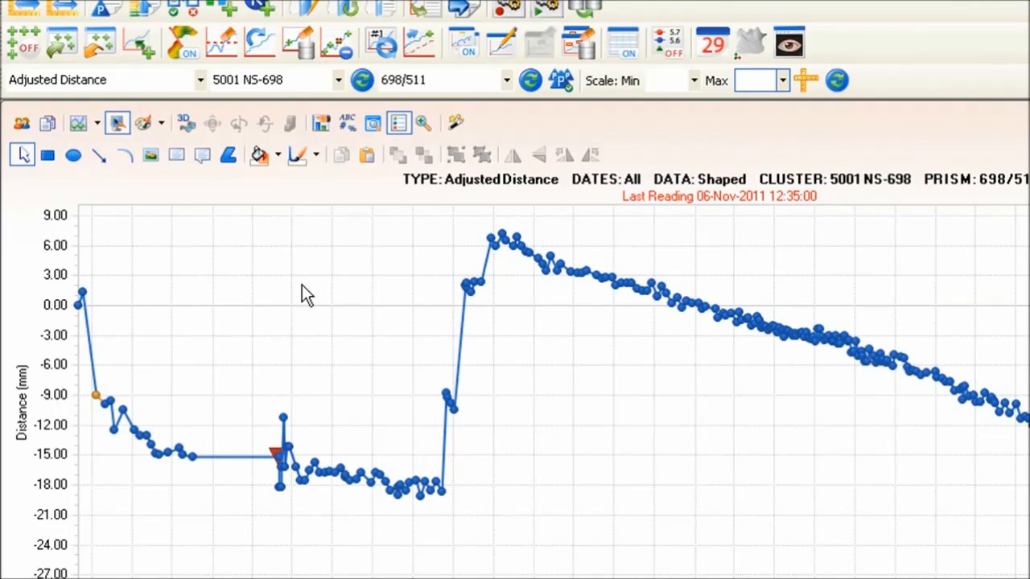
pyautogui.click(337, 50)
pyautogui.click(574, 337)
pyautogui.write('For De')
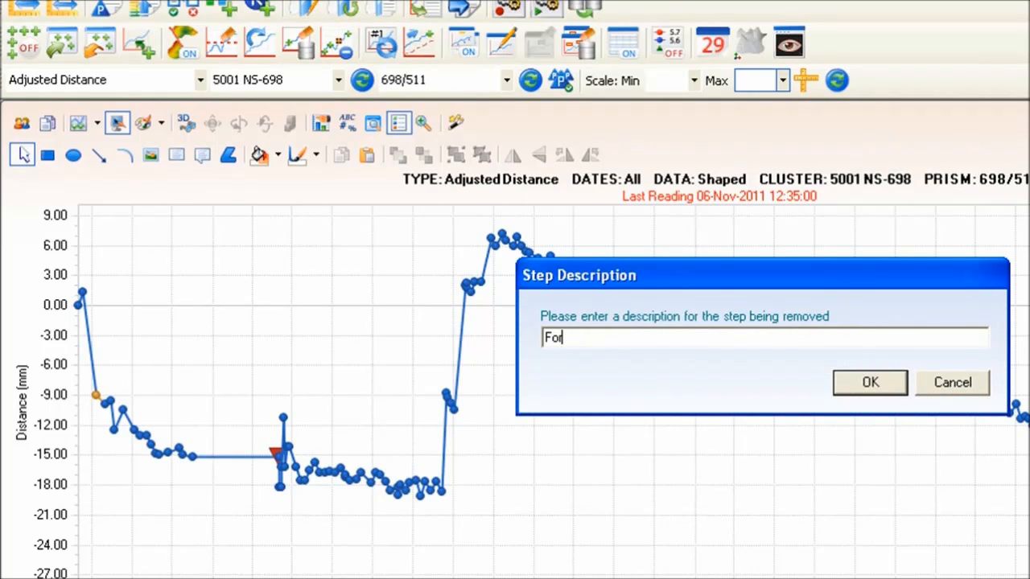
pyautogui.write('mo')
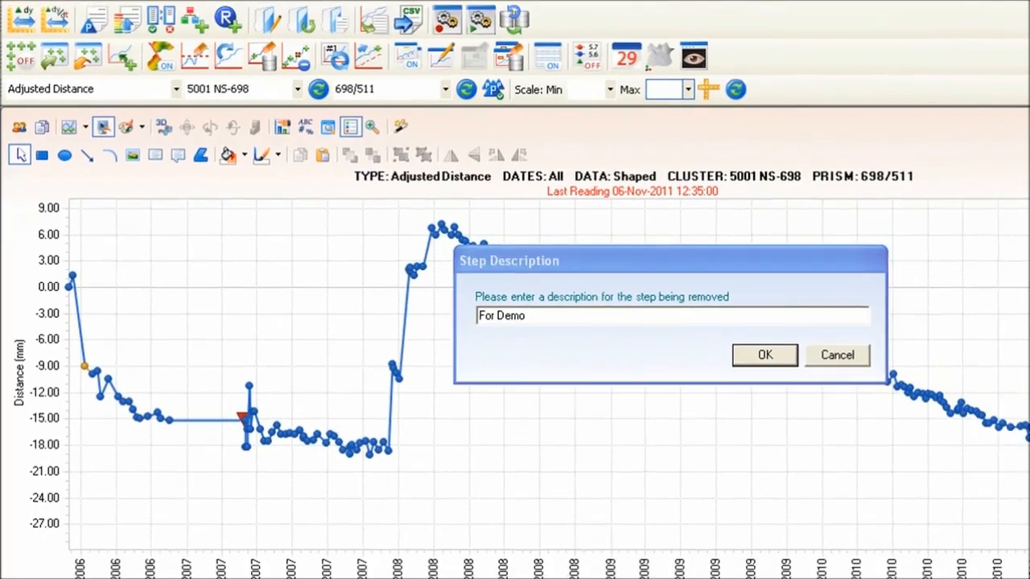
pyautogui.press('Return')
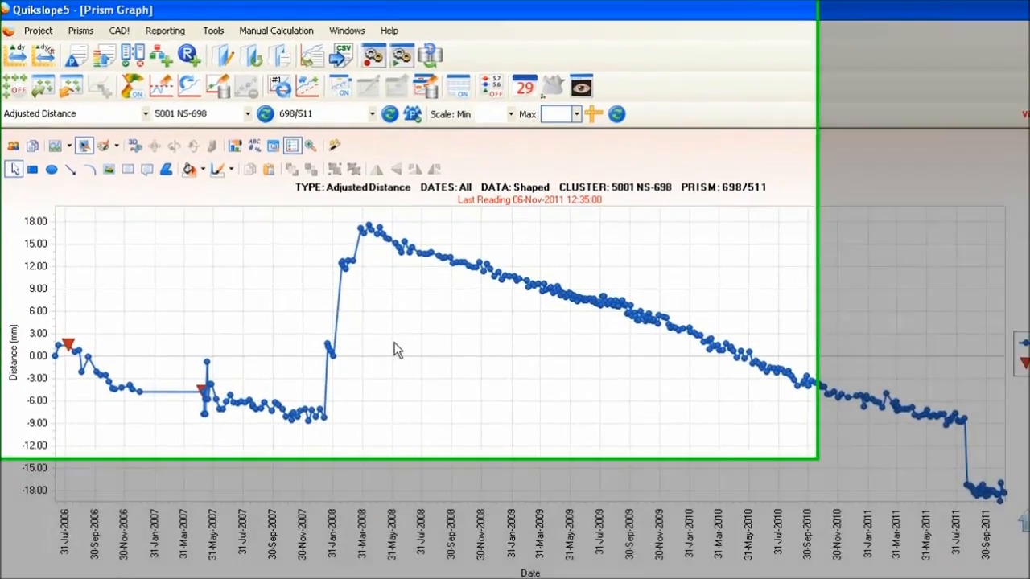
# Revert all removed steps on the prism graph
pyautogui.rightClick(363, 317)
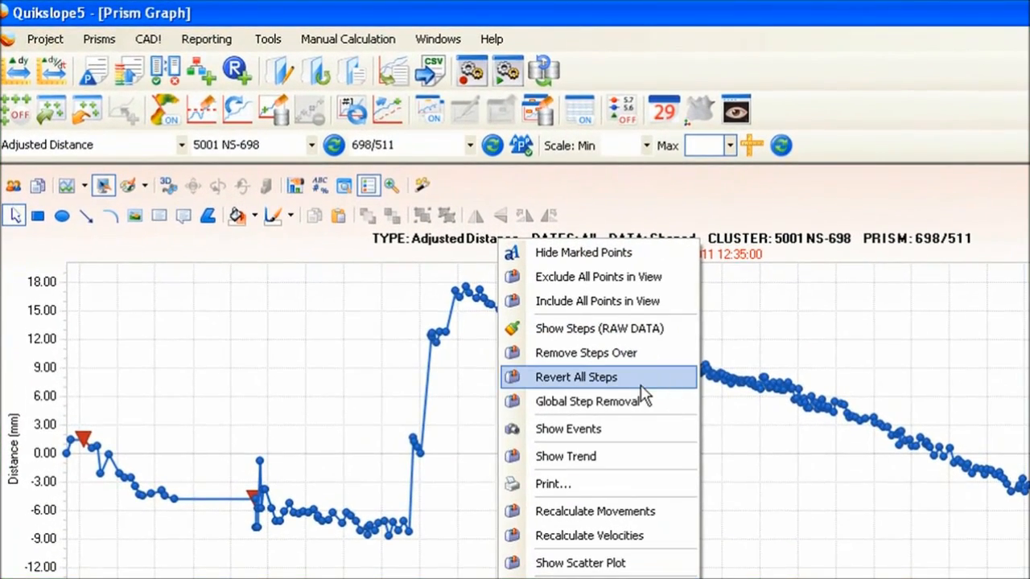
pyautogui.click(777, 521)
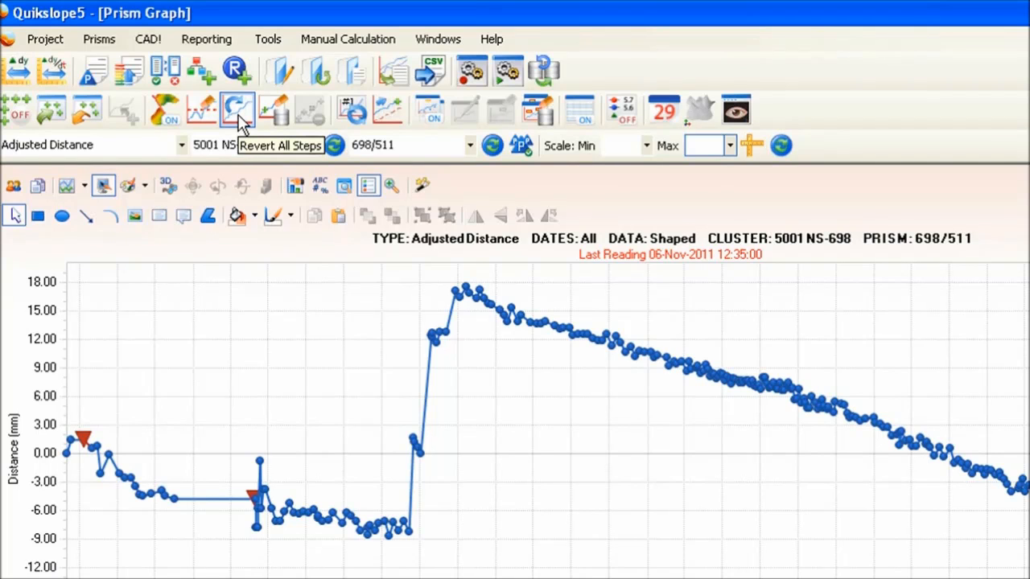
pyautogui.click(243, 121)
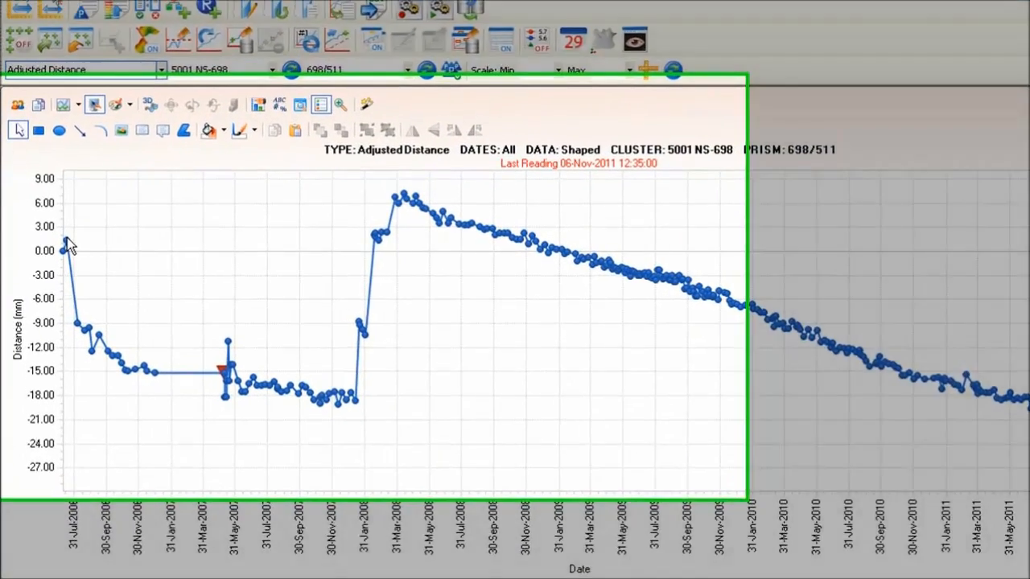
# Exclude the 17-Jul-2006 06:00:00 point near the start of the shaped graph
pyautogui.moveTo(56, 247)
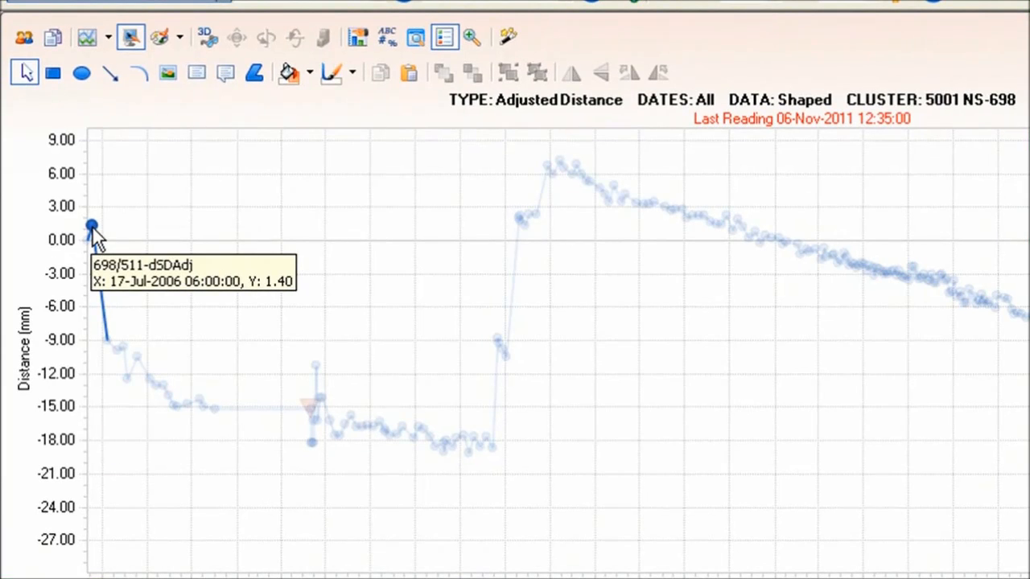
pyautogui.rightClick(92, 228)
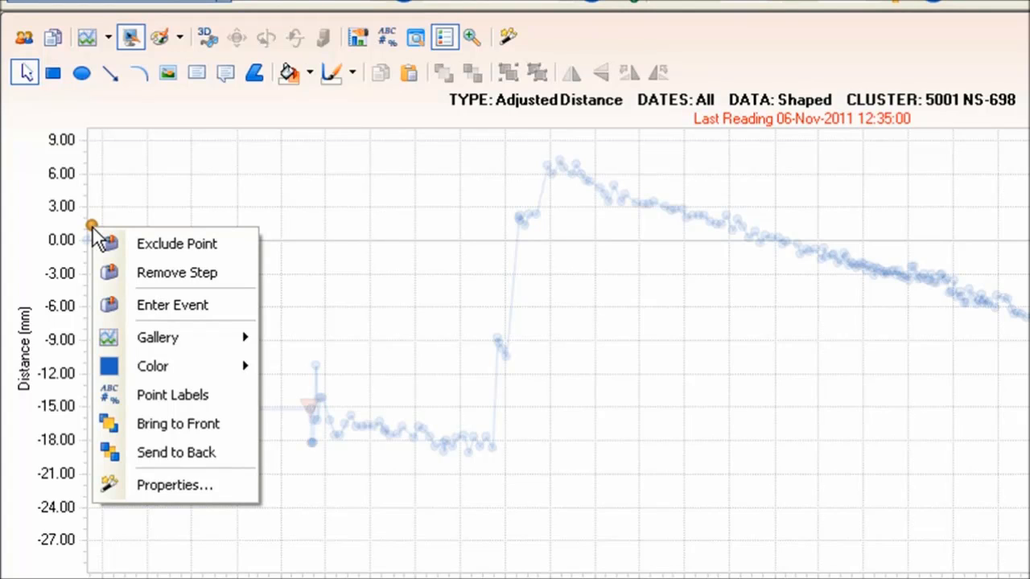
pyautogui.click(171, 243)
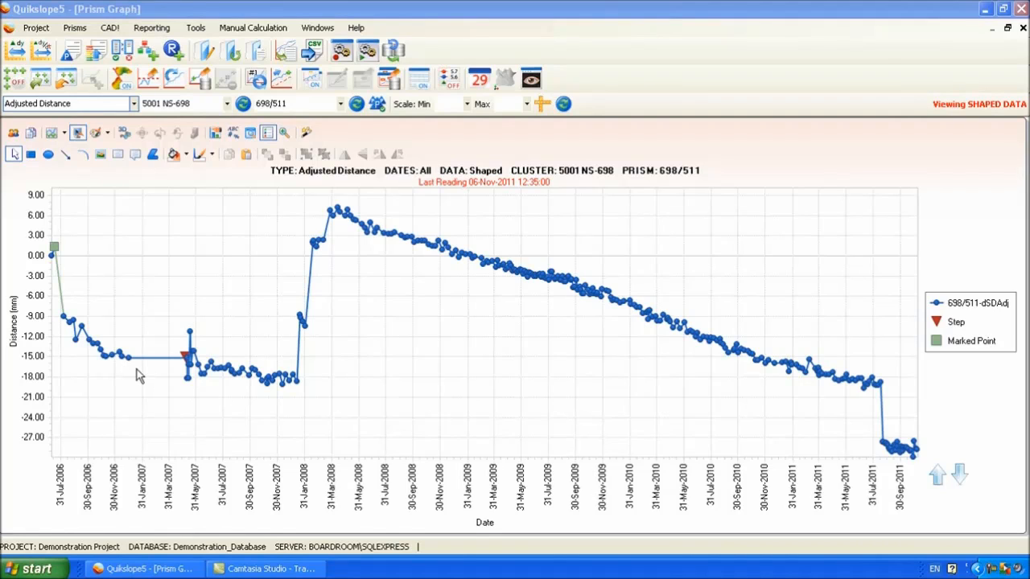
# Exclude the 31-Dec-2006 06:29:00 point on the adjusted distance graph of prism 698/511
pyautogui.moveTo(132, 364)
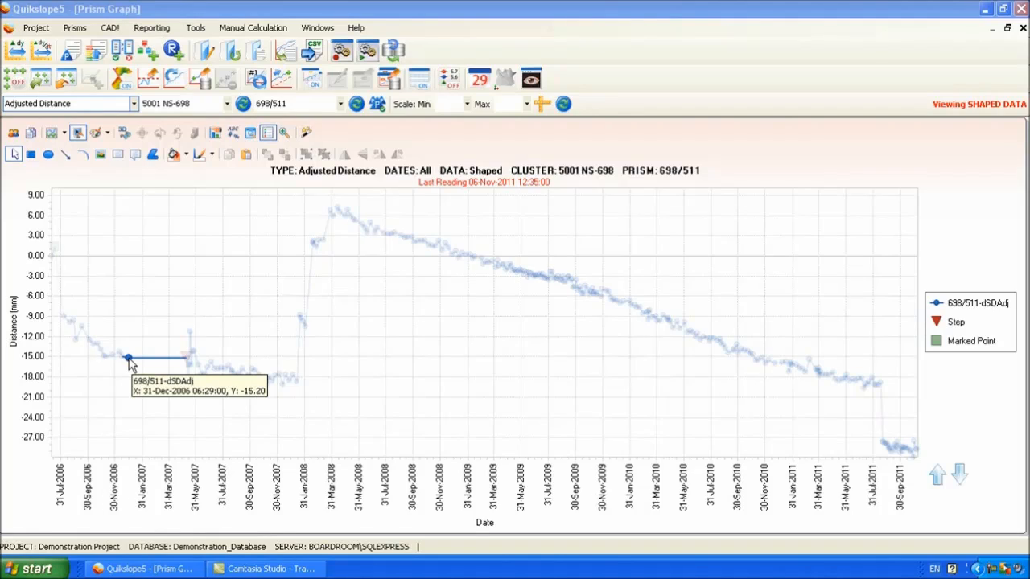
pyautogui.click(128, 359)
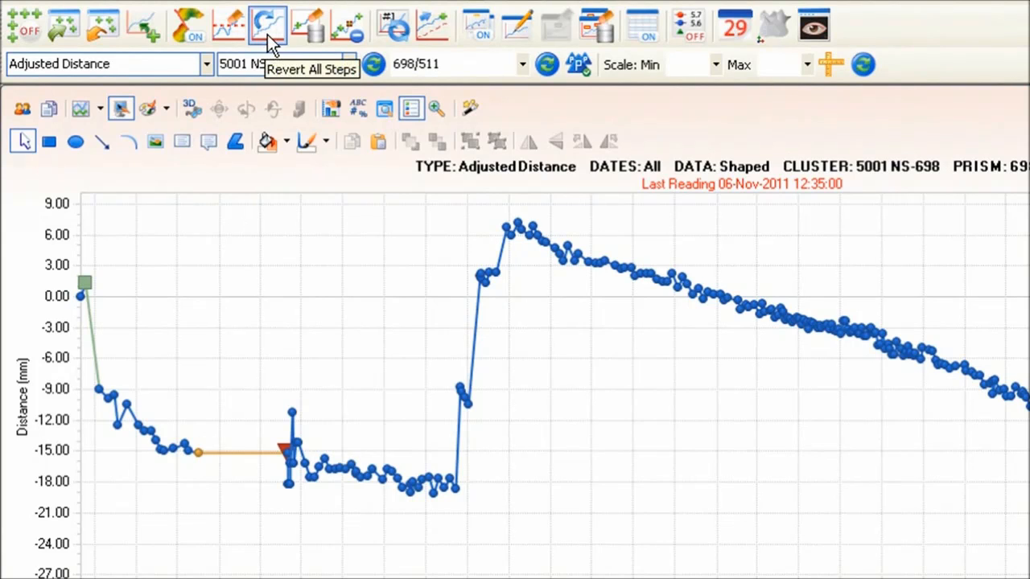
pyautogui.click(282, 18)
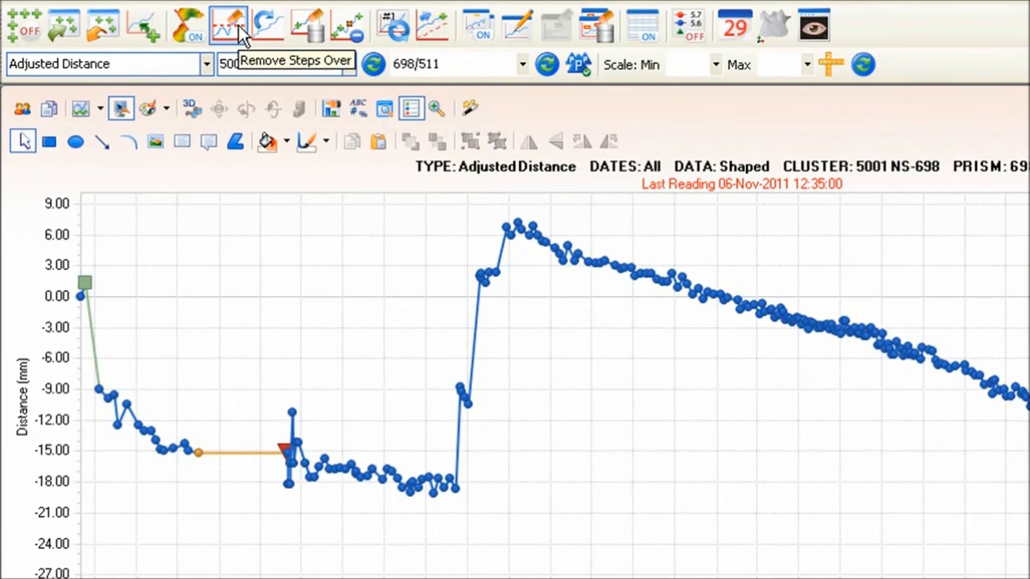
pyautogui.click(158, 40)
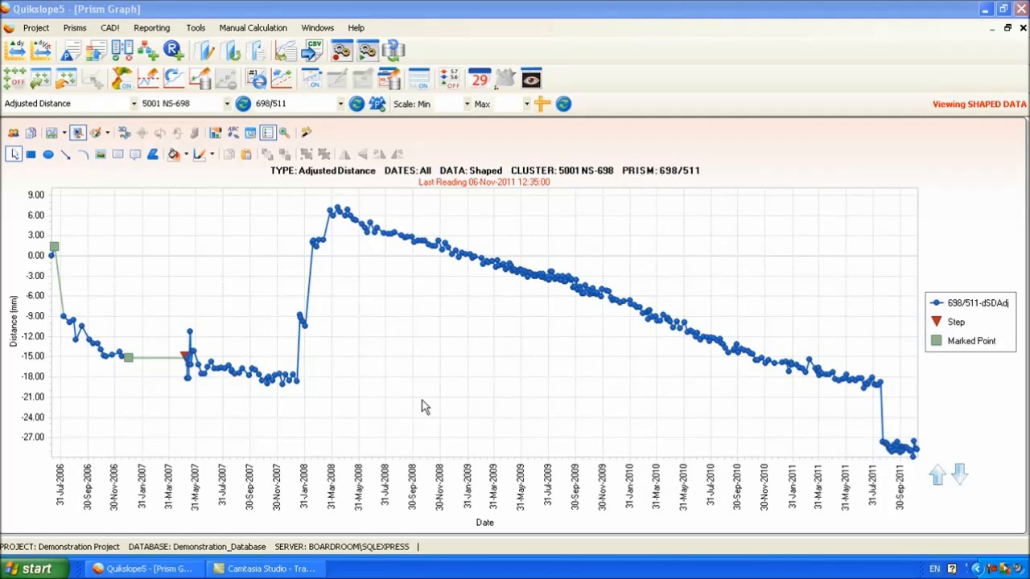
# Hide the marked points and show all points again, and toggle the marked points' display off and on once more
pyautogui.rightClick(158, 278)
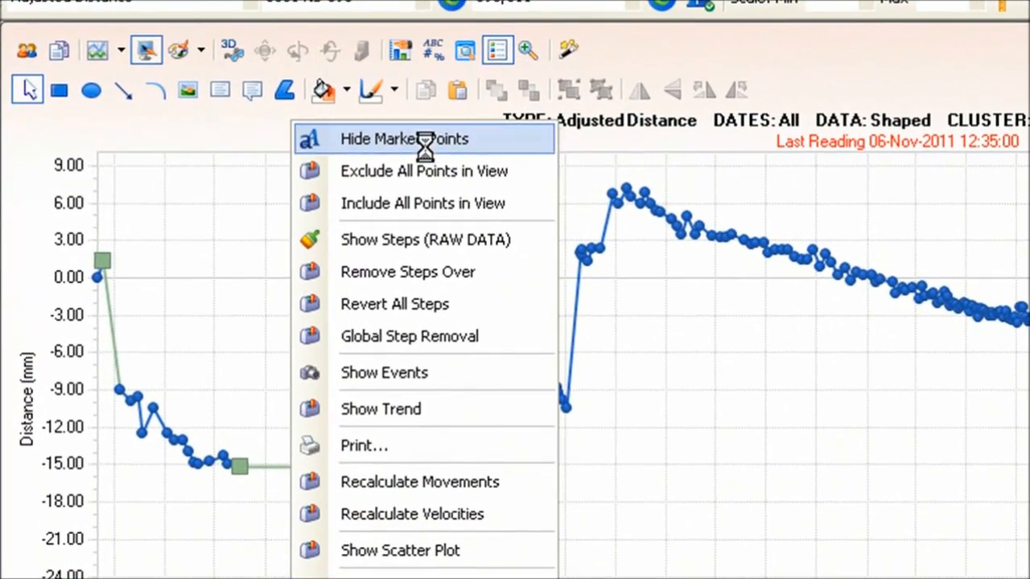
pyautogui.click(389, 161)
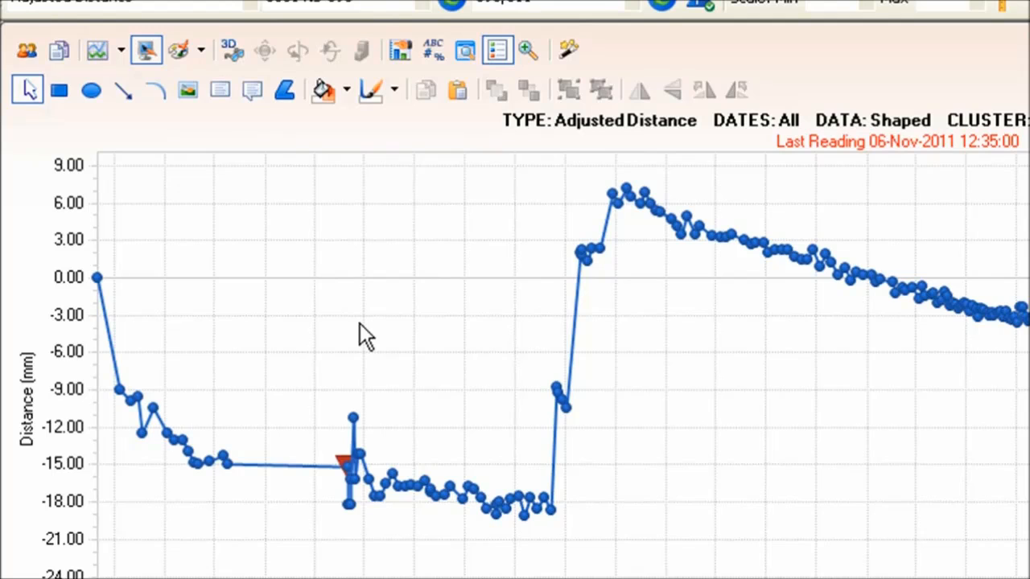
pyautogui.rightClick(360, 326)
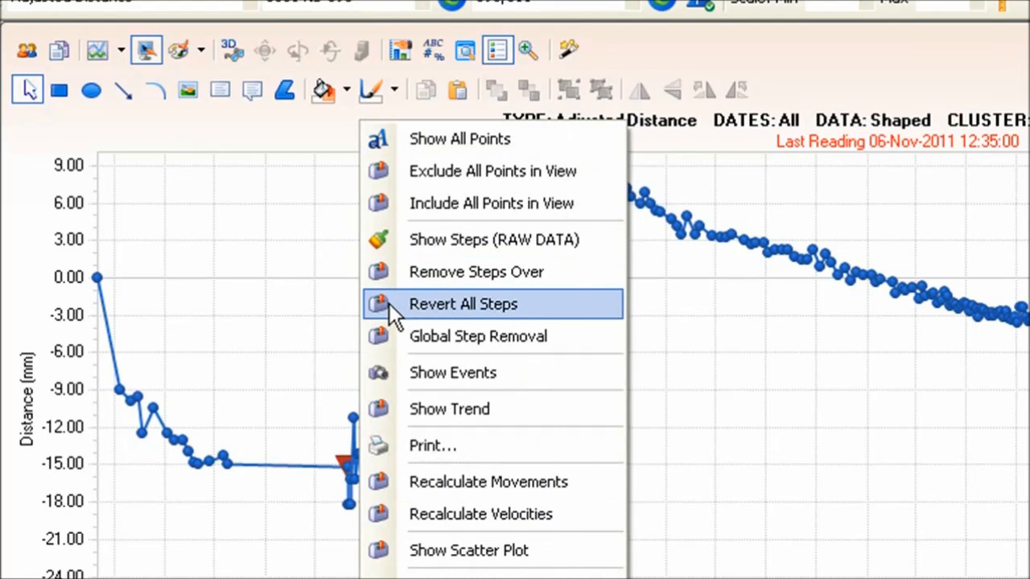
pyautogui.click(480, 145)
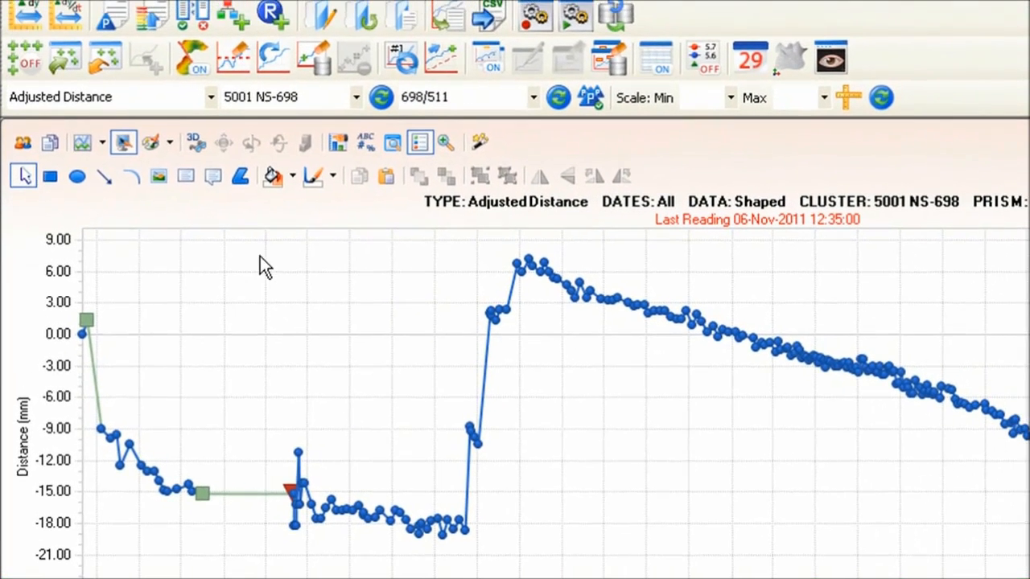
pyautogui.click(18, 66)
pyautogui.click(18, 68)
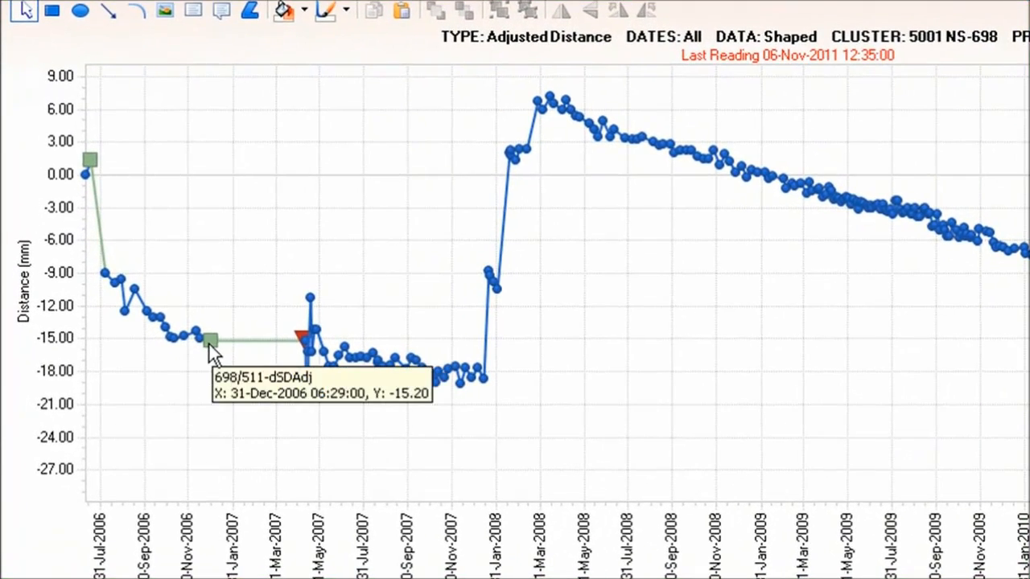
# Include the excluded 31-Dec-2006 06:29:00 and 17-Jul-2006 06:00:00 points in the graph again
pyautogui.rightClick(192, 346)
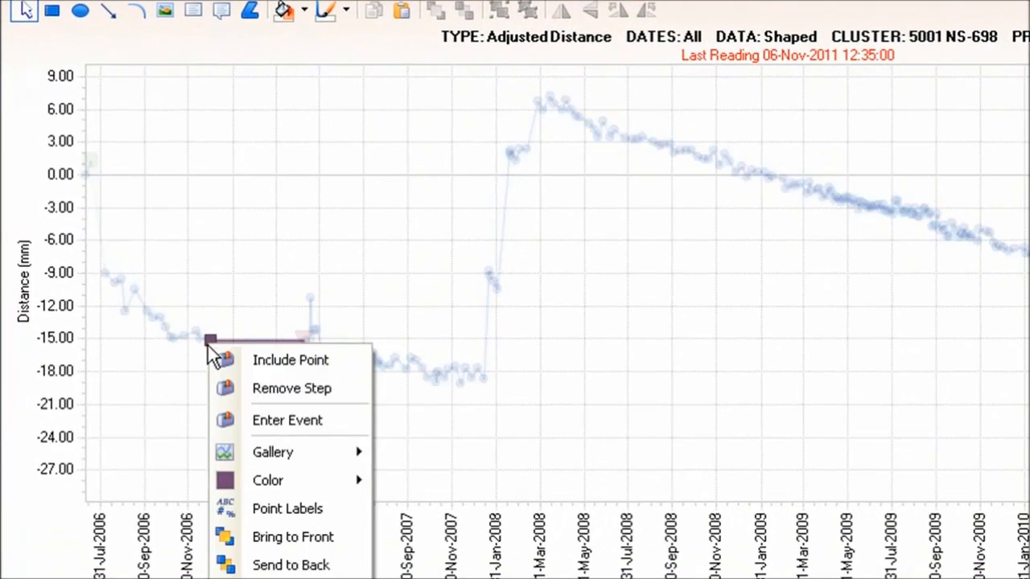
pyautogui.click(298, 370)
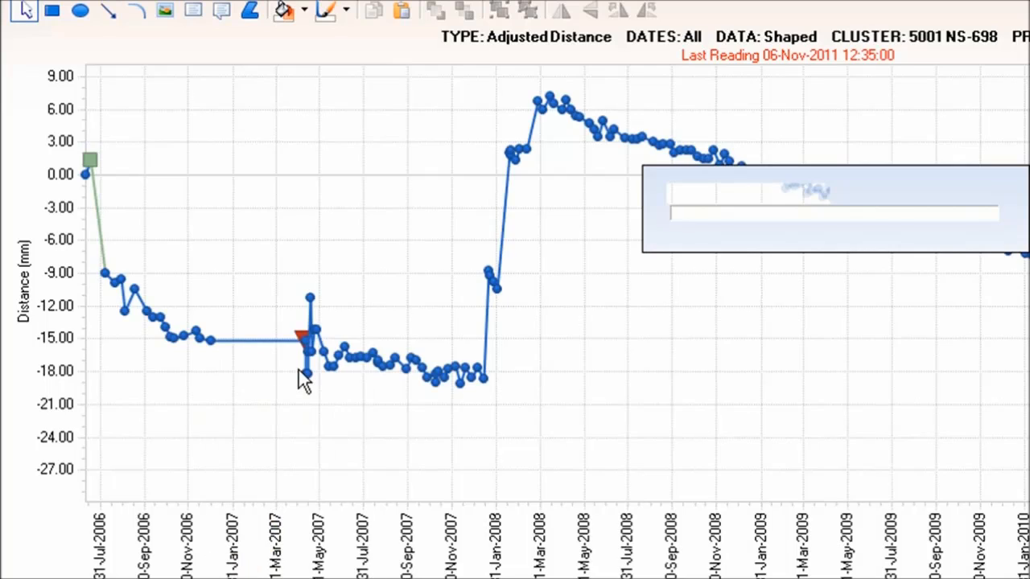
pyautogui.click(88, 162)
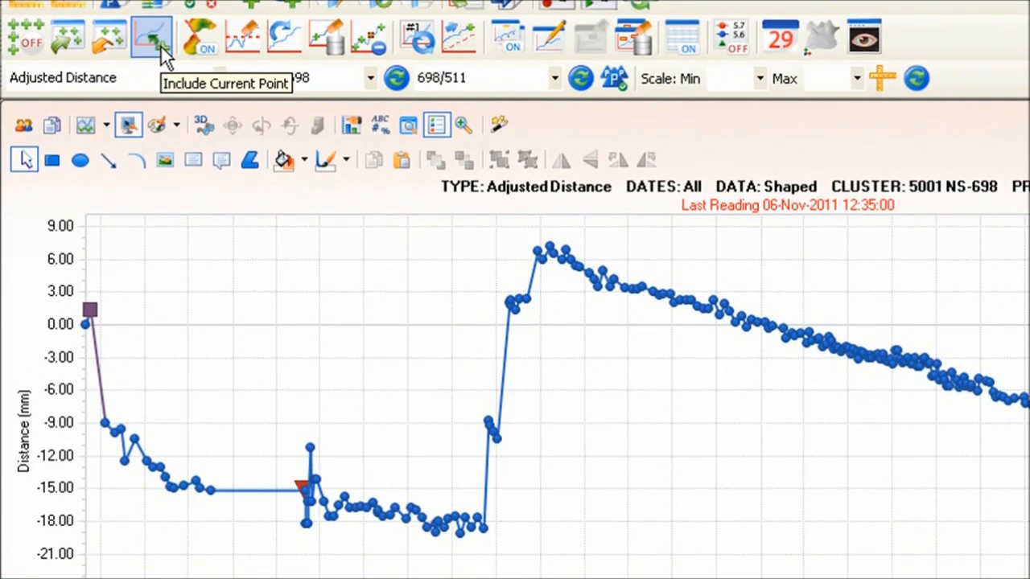
pyautogui.click(157, 44)
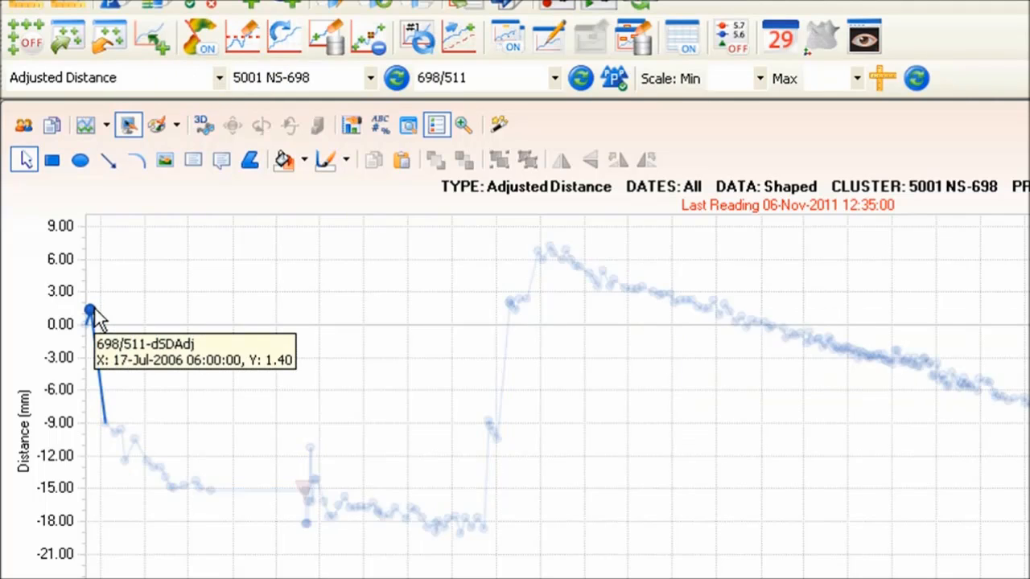
# Exclude the 17-Jul-2006 06:00:00 and 31-Dec-2006 06:29:00 points individually
pyautogui.rightClick(91, 311)
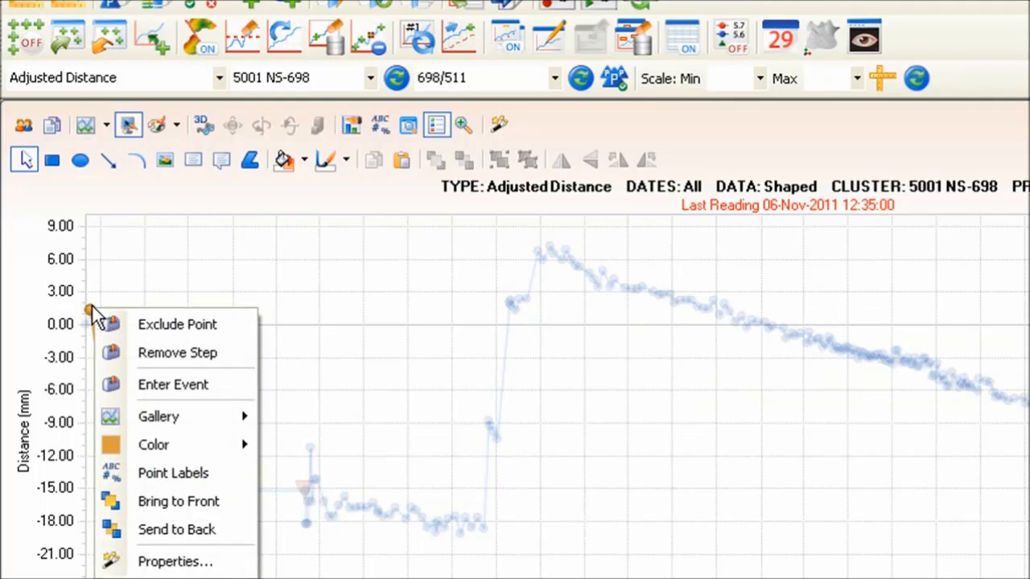
pyautogui.click(209, 328)
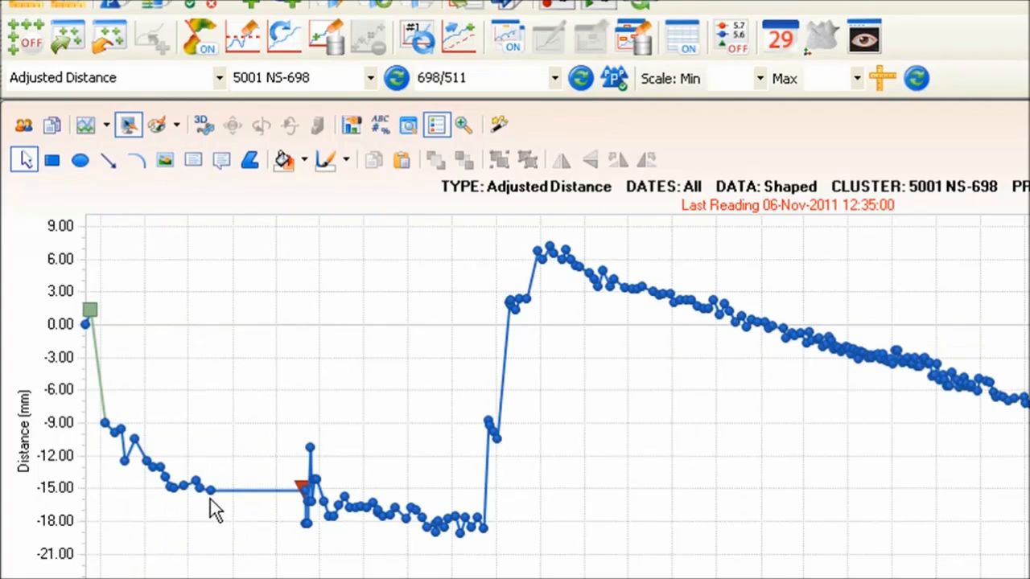
pyautogui.rightClick(211, 494)
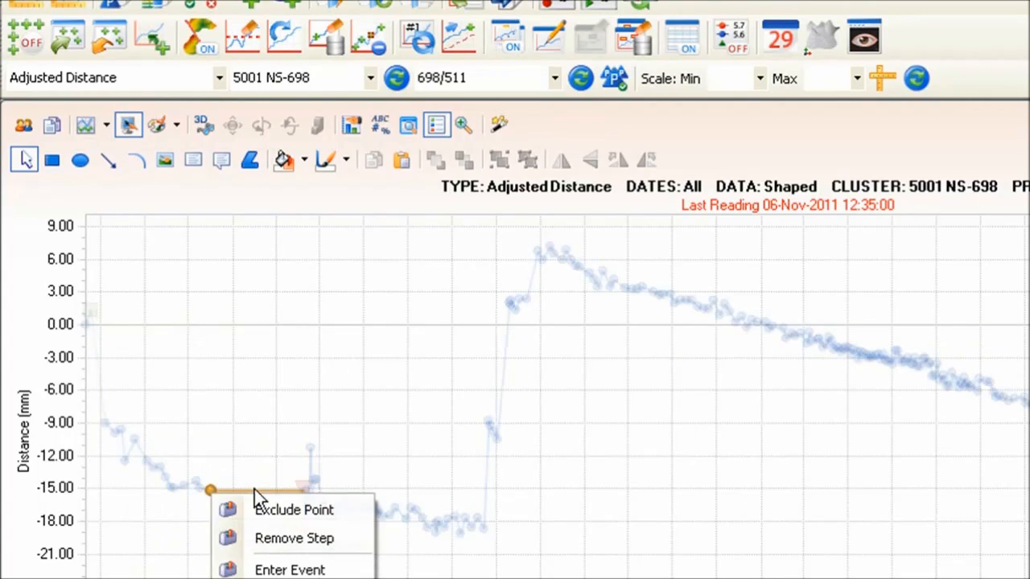
pyautogui.click(267, 513)
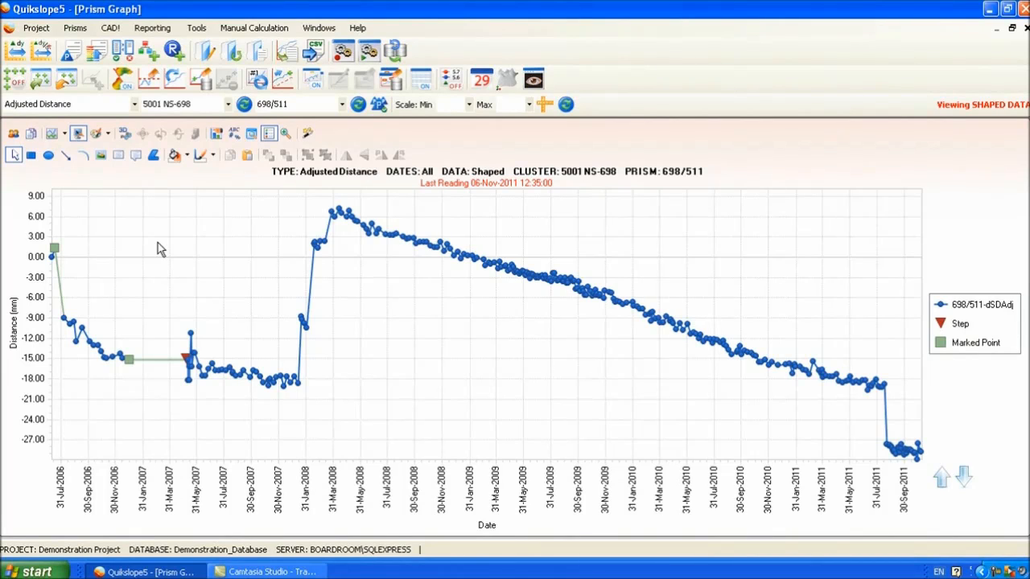
# Include all points in view on the graph of prism 698/511
pyautogui.rightClick(137, 283)
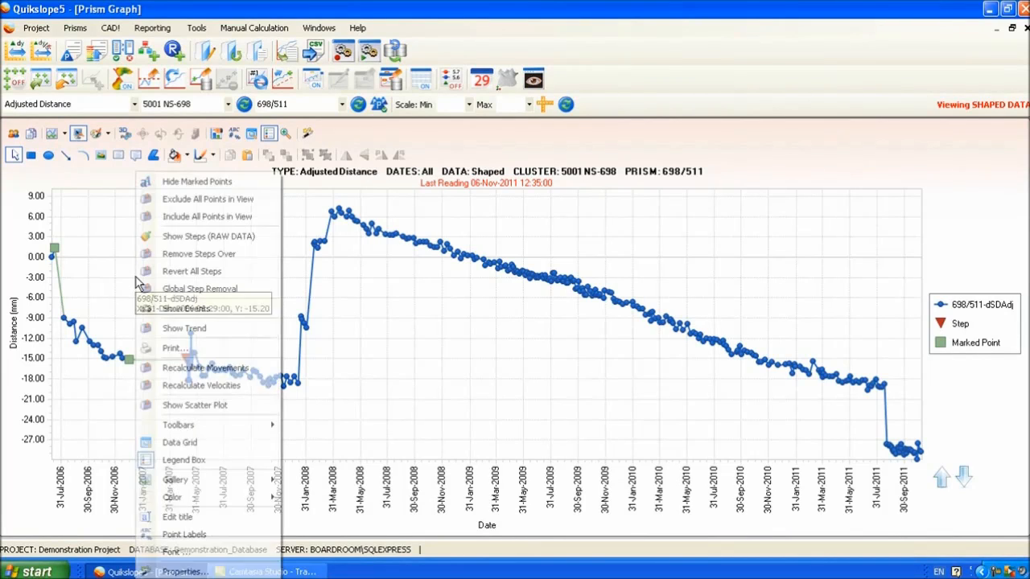
pyautogui.click(223, 224)
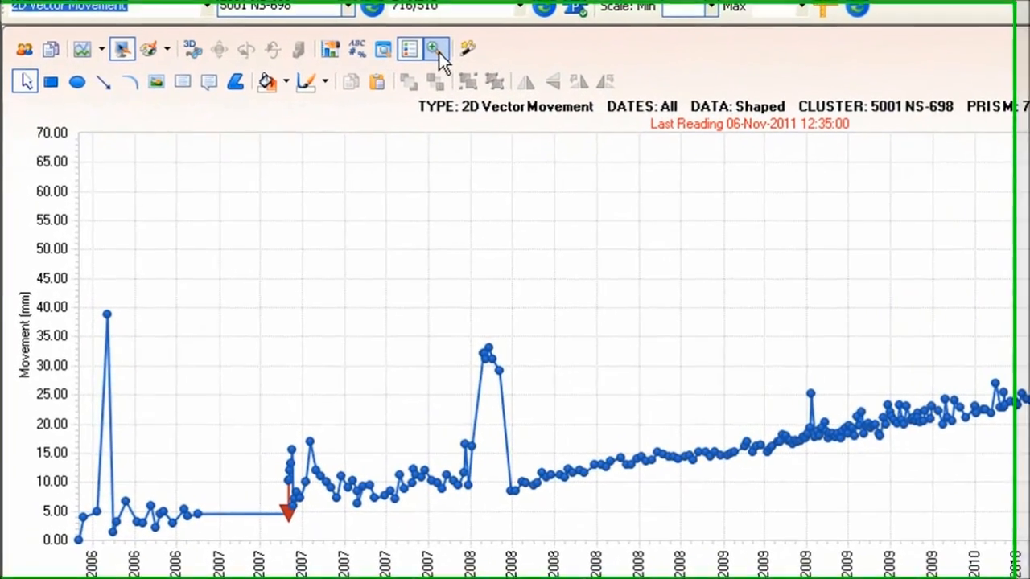
# Exclude in one batch the 2006 spike and the early-2008 peak points on the 2D vector movement graph of prism 716/510
pyautogui.click(437, 49)
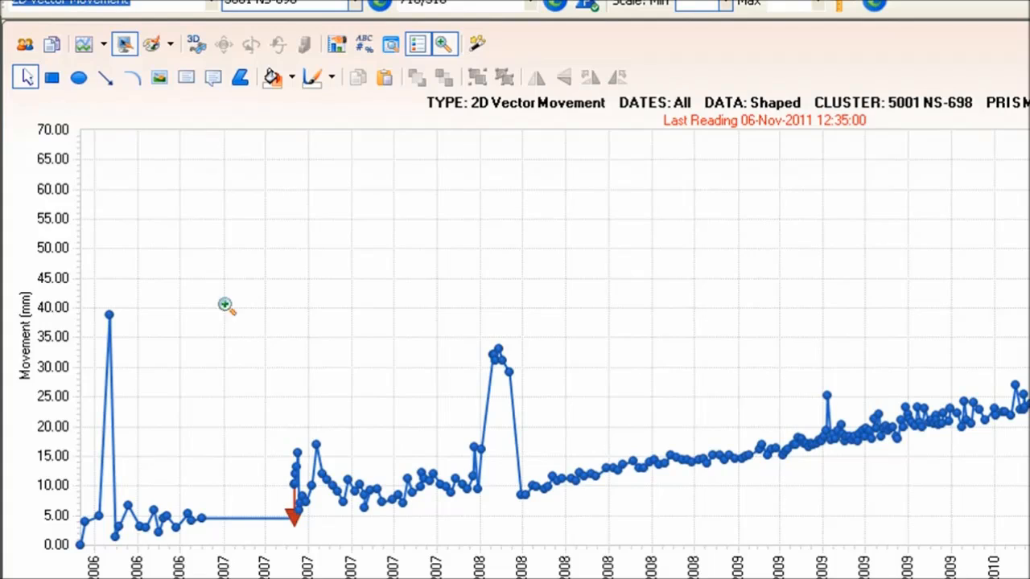
pyautogui.moveTo(81, 198); pyautogui.dragTo(578, 416)
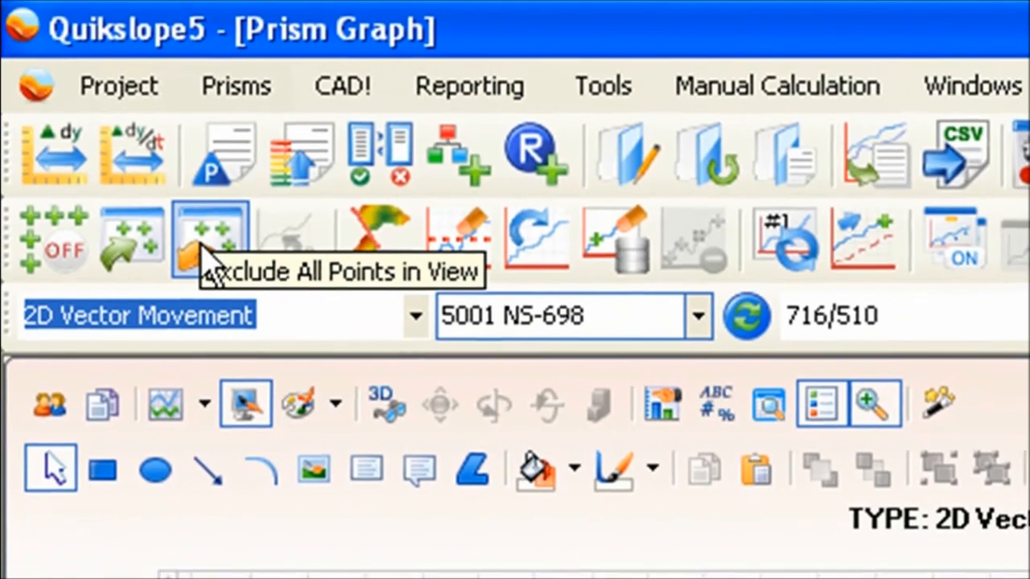
pyautogui.click(209, 251)
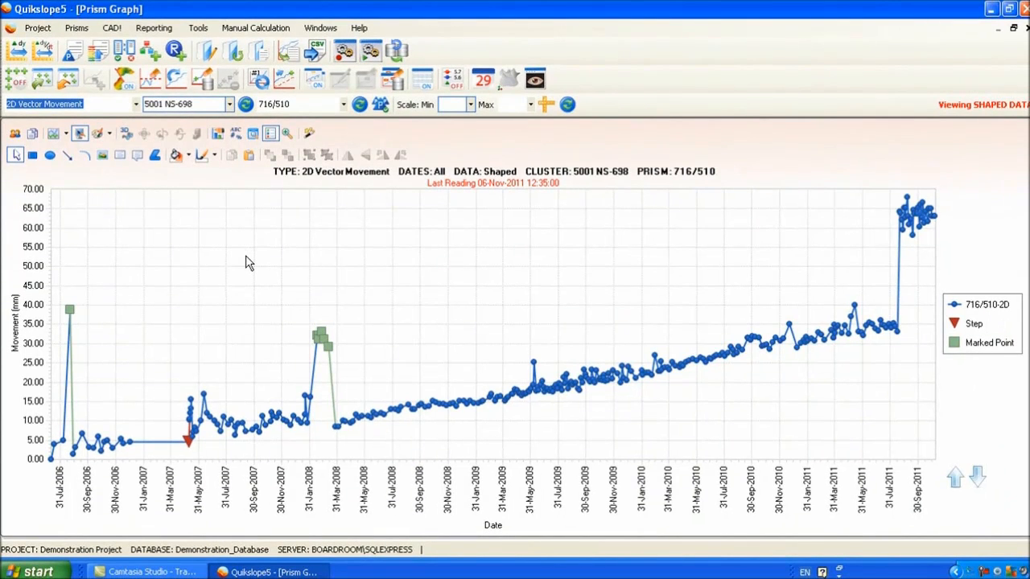
# Hide the marked points on the prism 716/510 graph and show all points again
pyautogui.rightClick(189, 303)
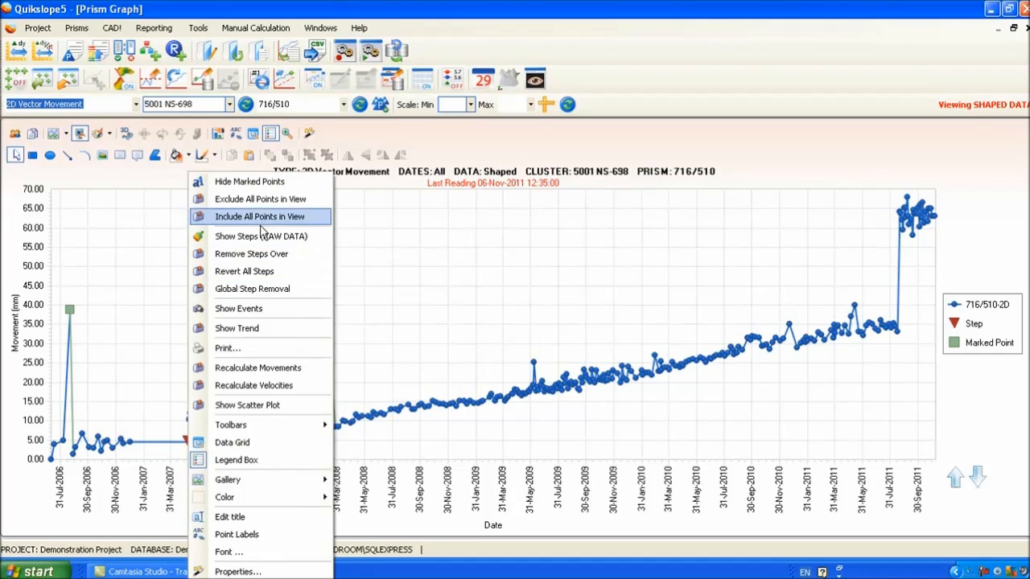
pyautogui.click(268, 183)
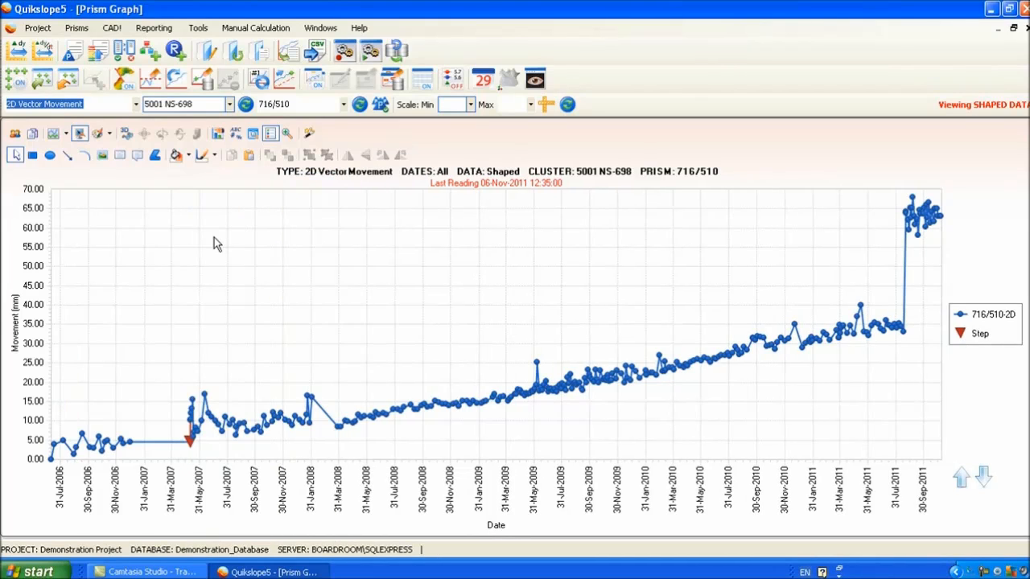
pyautogui.rightClick(214, 237)
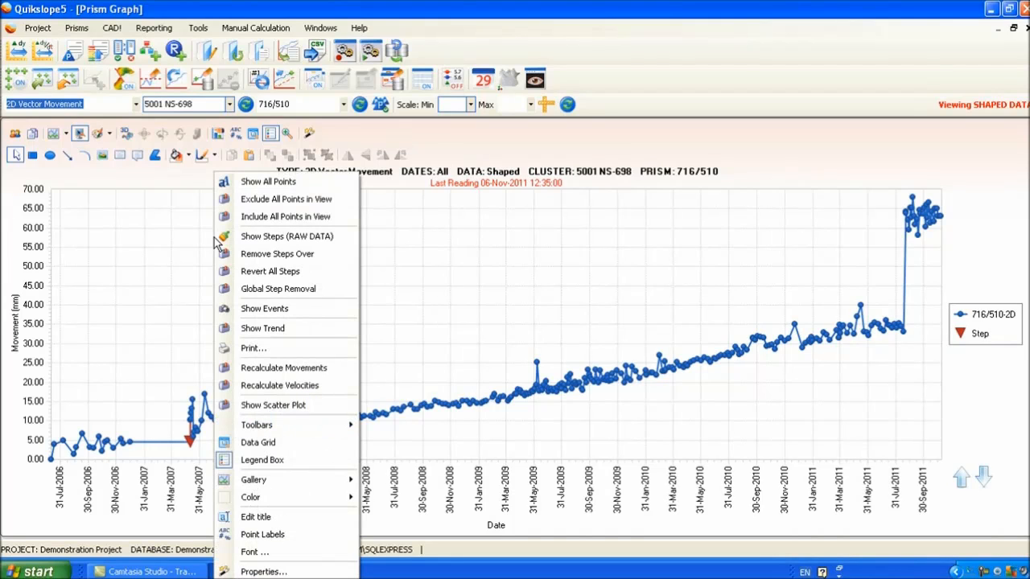
pyautogui.click(287, 185)
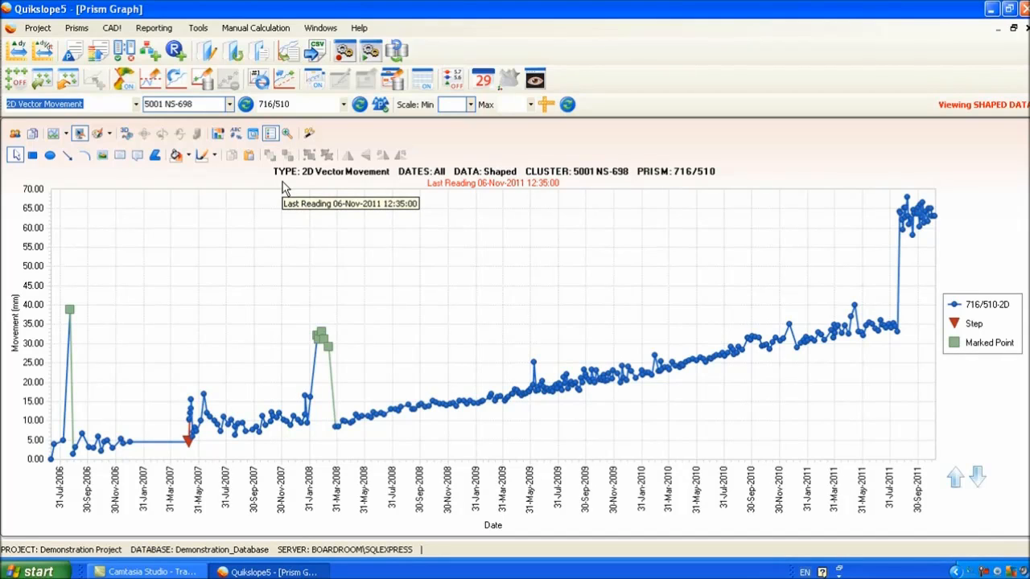
# Include the excluded early-2008 peak points on the prism 716/510 graph in one batch
pyautogui.click(290, 138)
pyautogui.moveTo(216, 314); pyautogui.dragTo(405, 372)
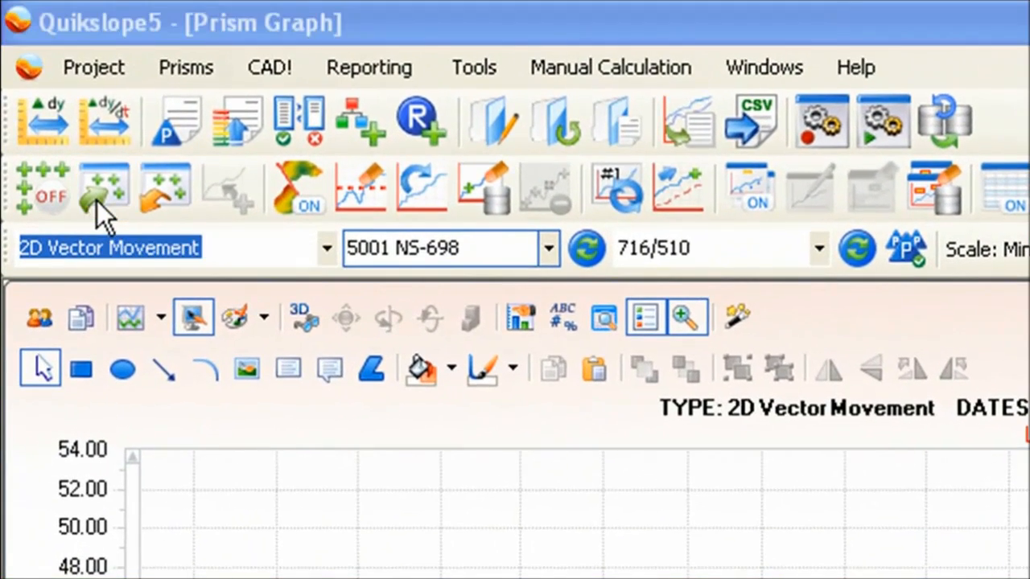
pyautogui.click(97, 200)
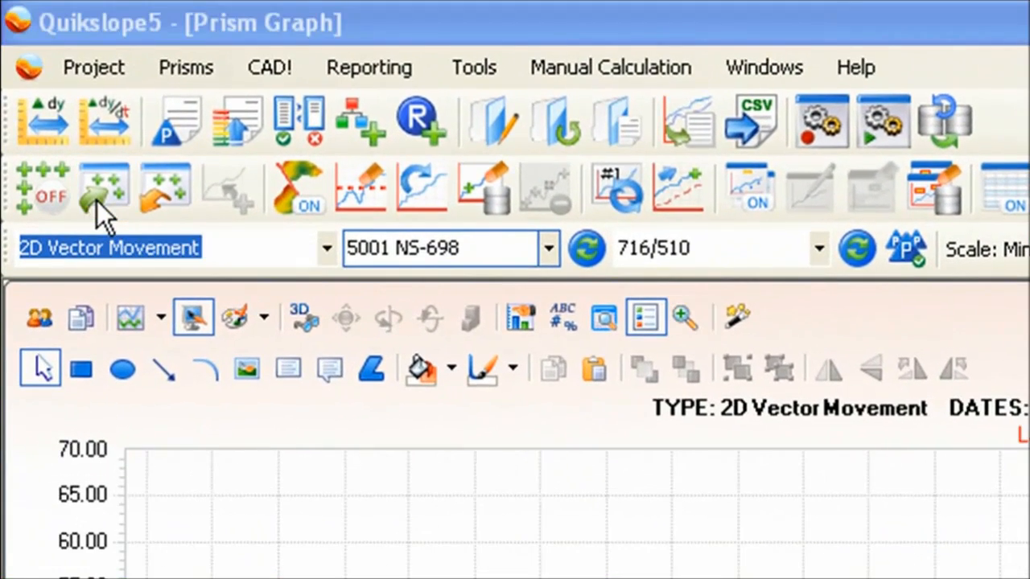